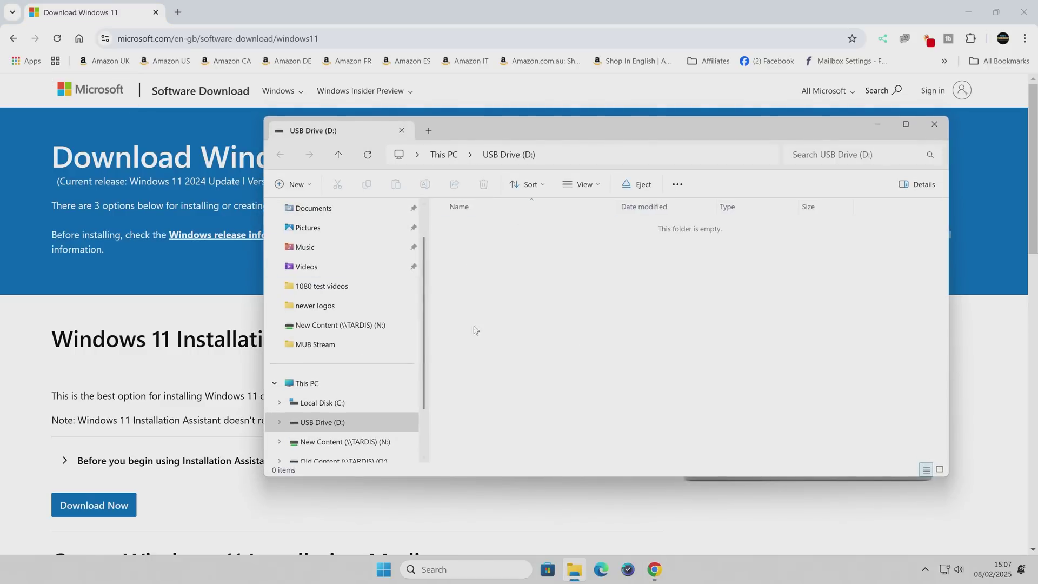
- Close the empty USB Drive (D:) window
left_click(934, 124)
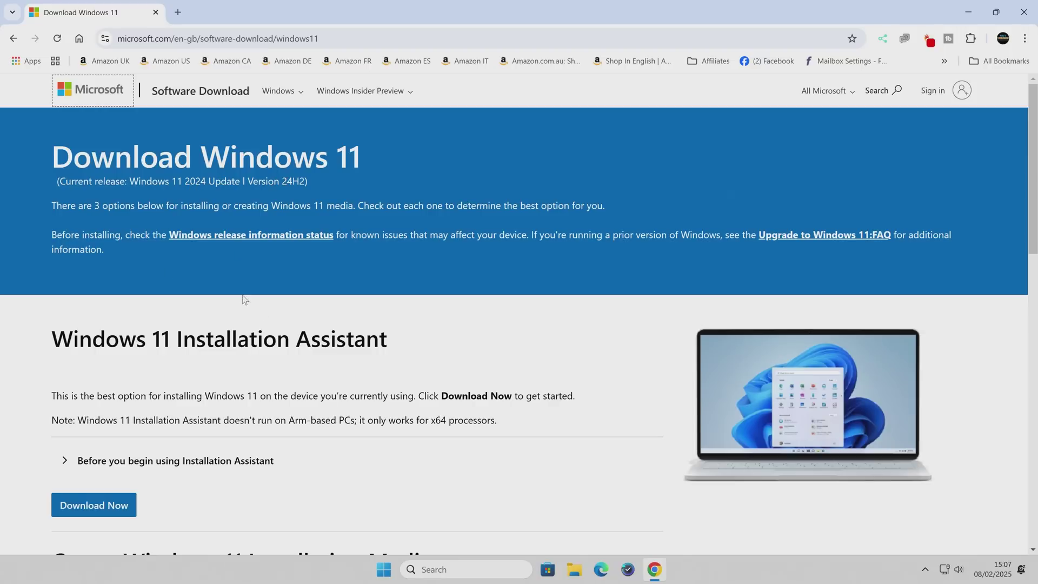
- Save mediacreationtool.exe from Create Windows 11 Installation Media to the Desktop
scroll(209, 220, "down", 2)
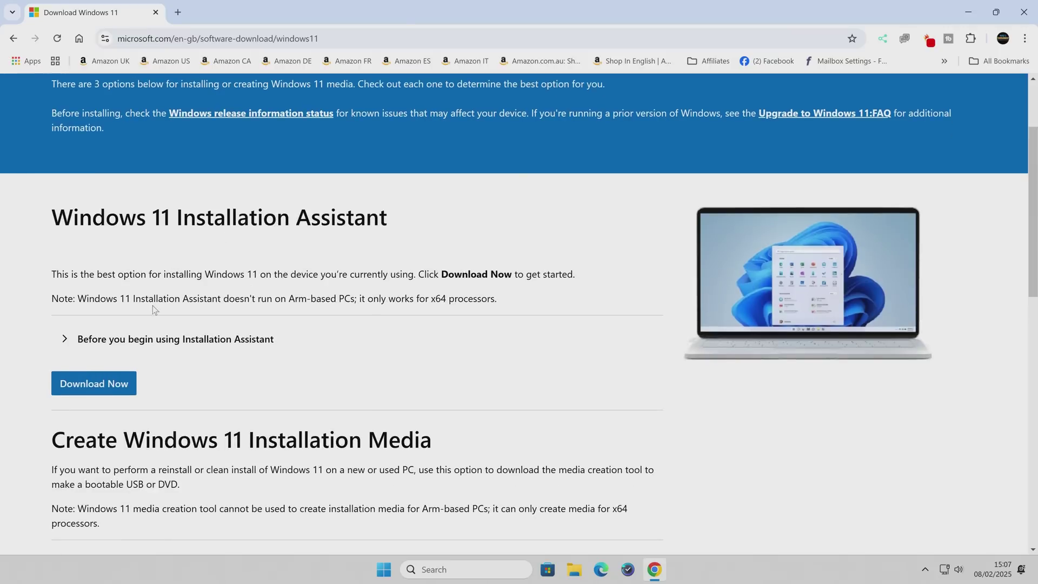
scroll(184, 349, "down", 5)
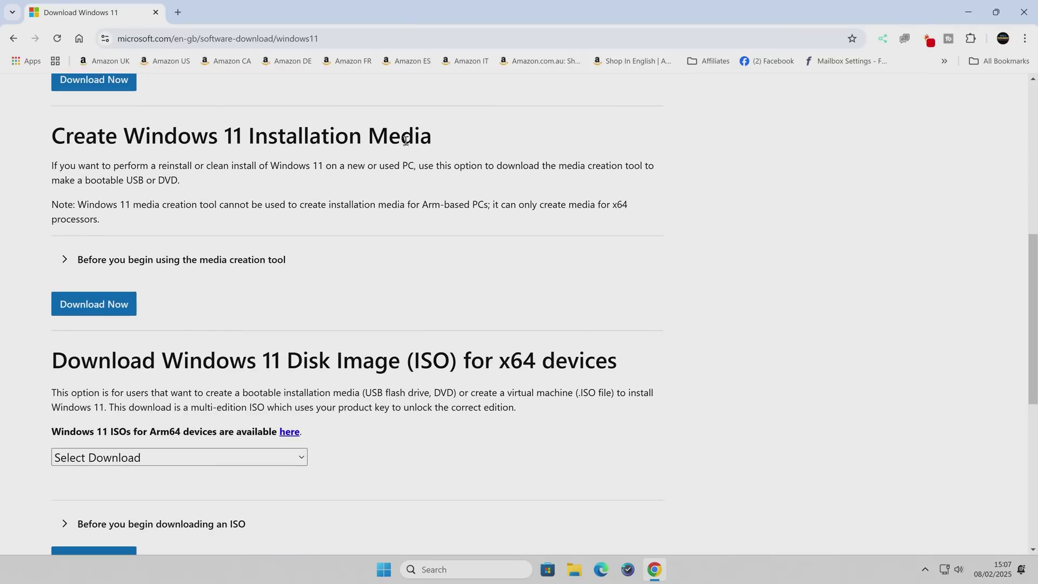
left_click(92, 305)
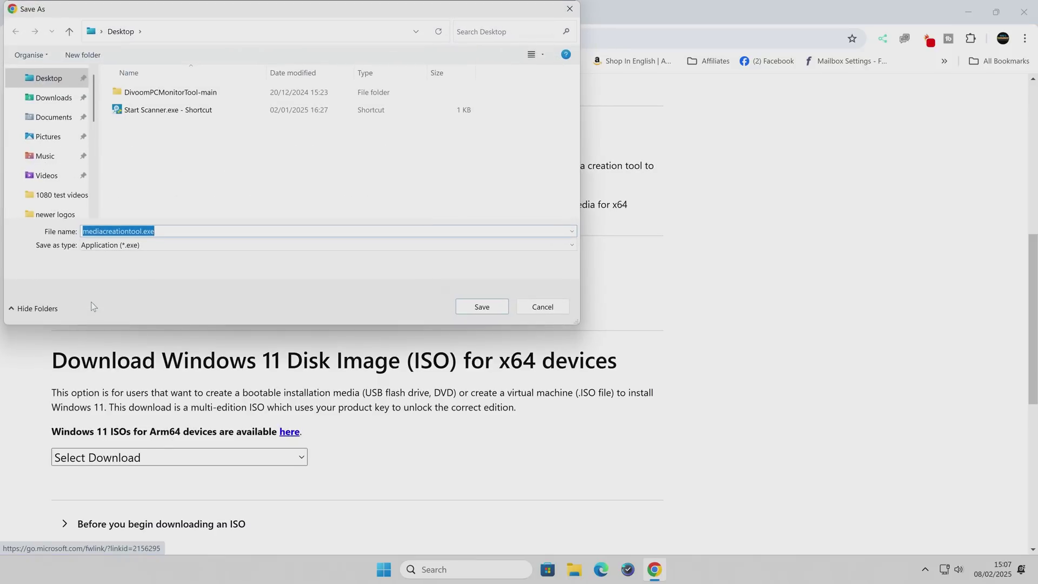
left_click(479, 308)
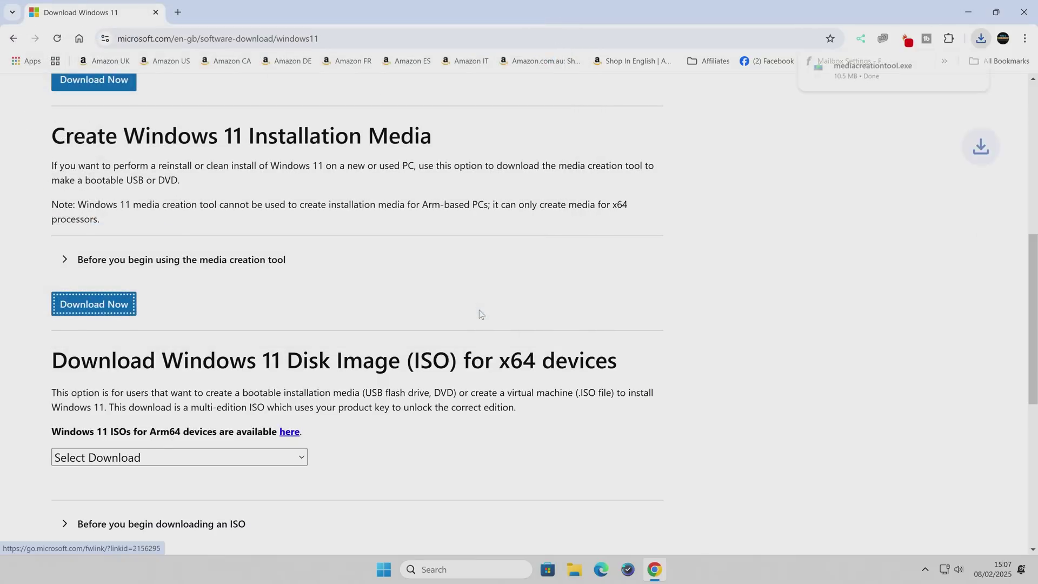
left_click(968, 13)
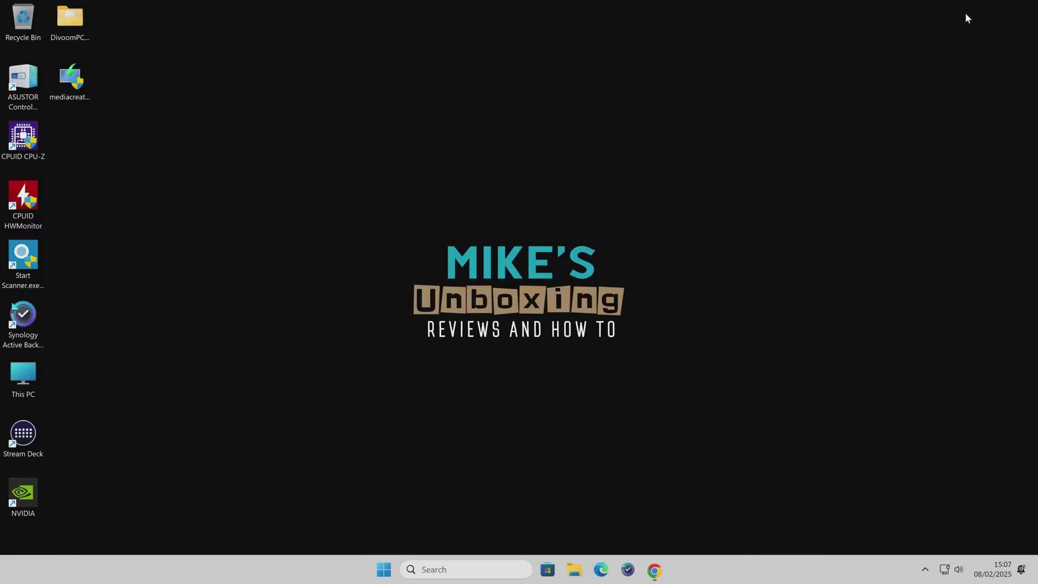
- Run mediacreationtool from the desktop, allow it to make changes, and accept the licence terms
double_click(65, 84)
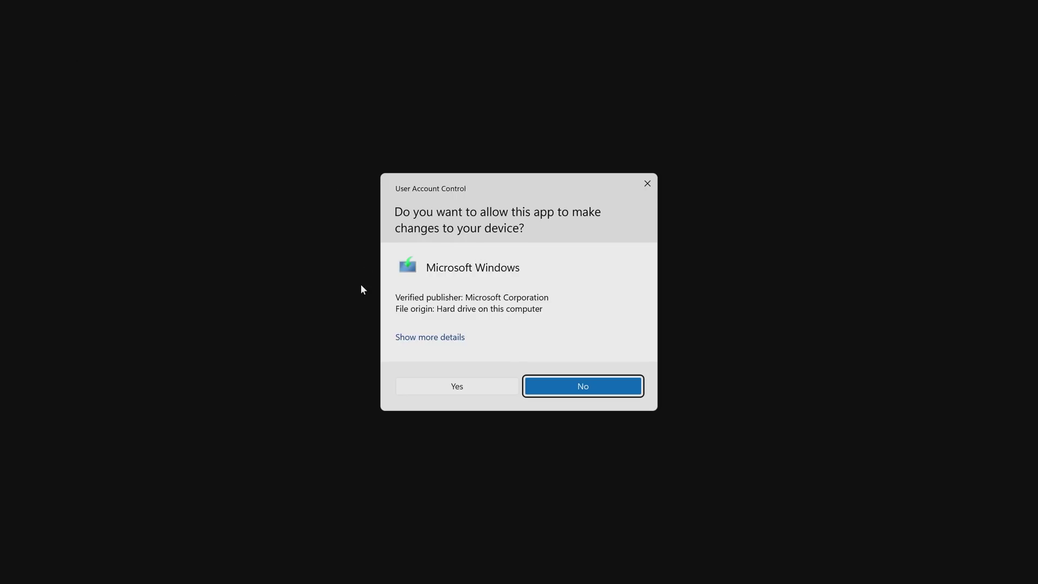
left_click(459, 382)
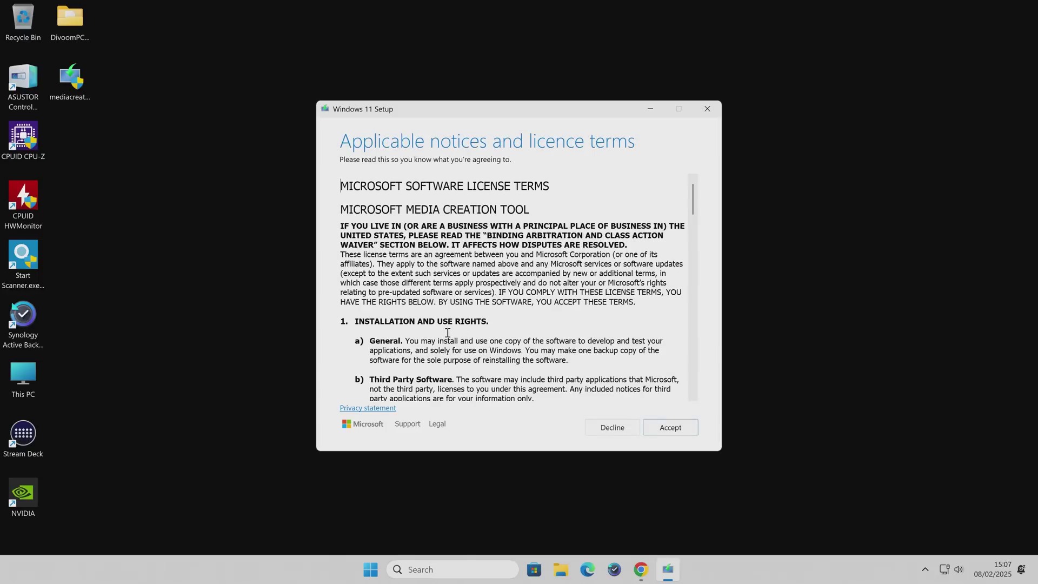
left_click(662, 428)
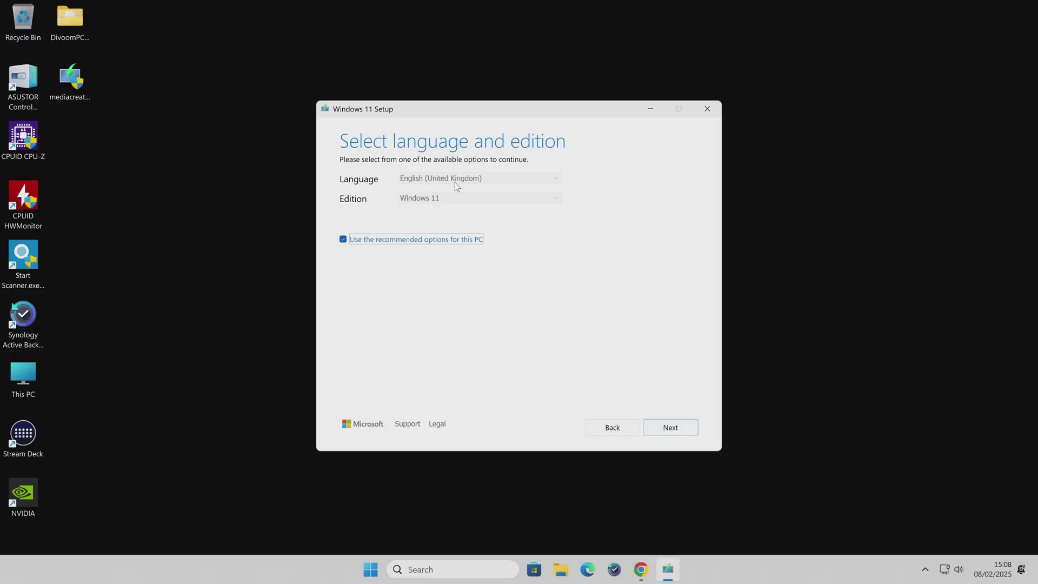
- Keep English (United Kingdom) and Windows 11 as recommended options, then choose USB flash drive media
left_click(395, 239)
left_click(555, 179)
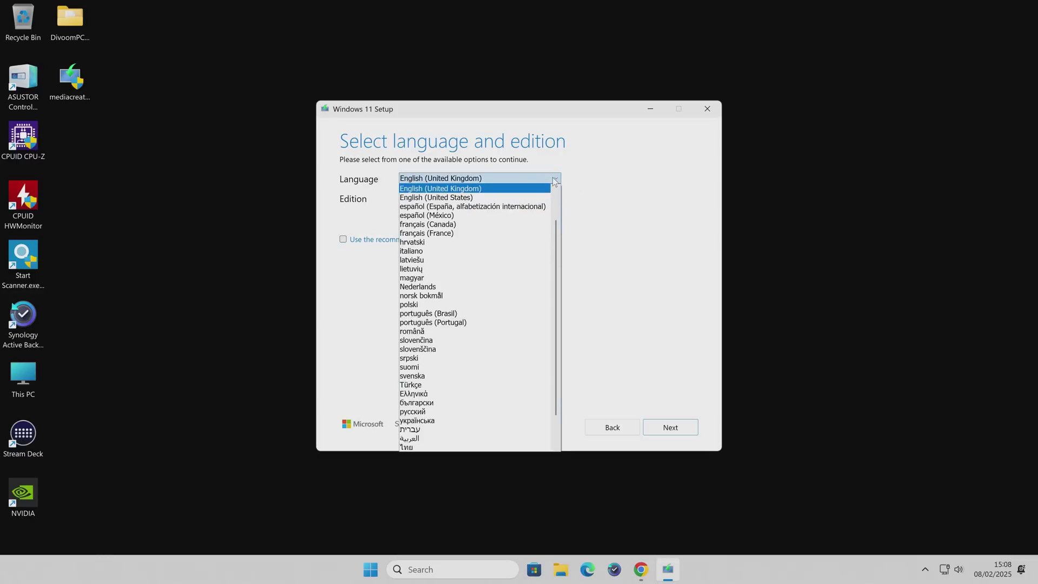
left_click(499, 193)
left_click(476, 198)
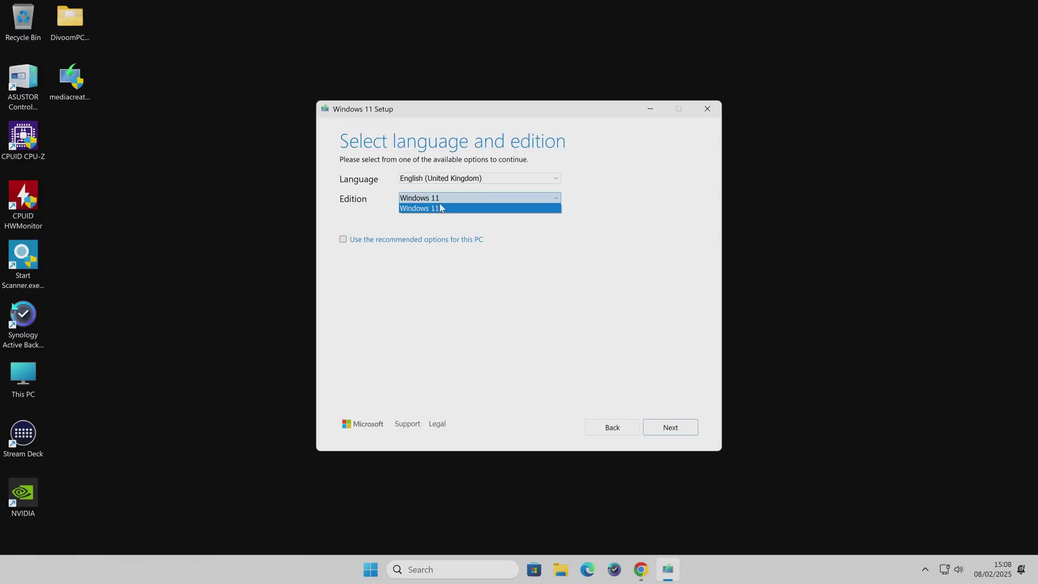
left_click(614, 219)
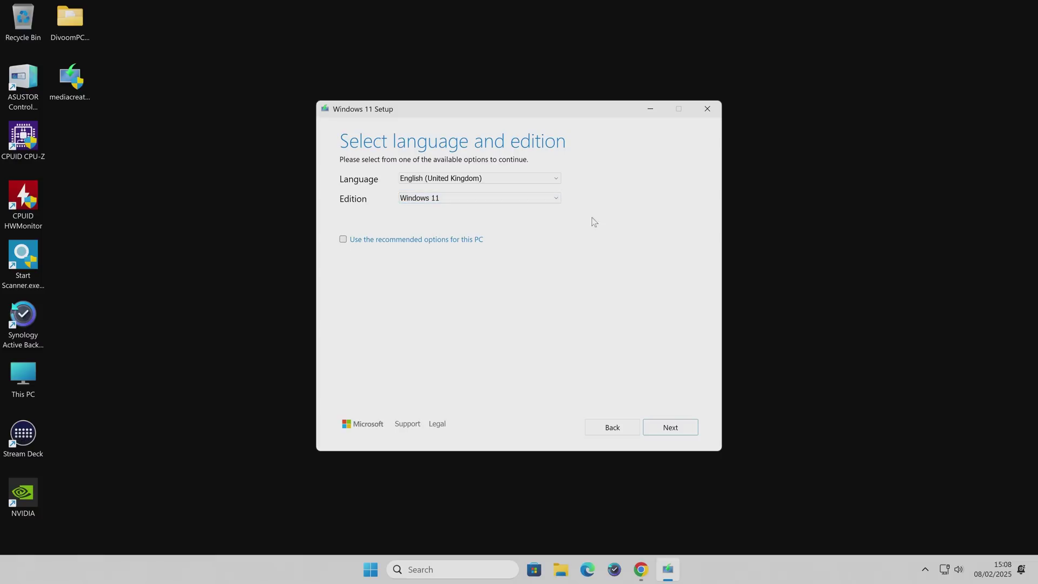
left_click(404, 244)
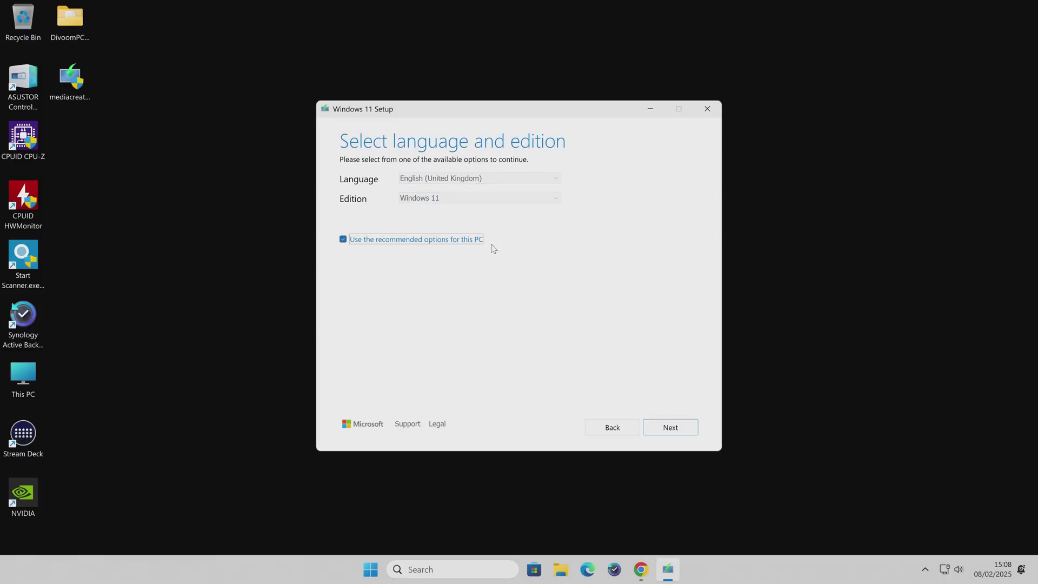
left_click(668, 425)
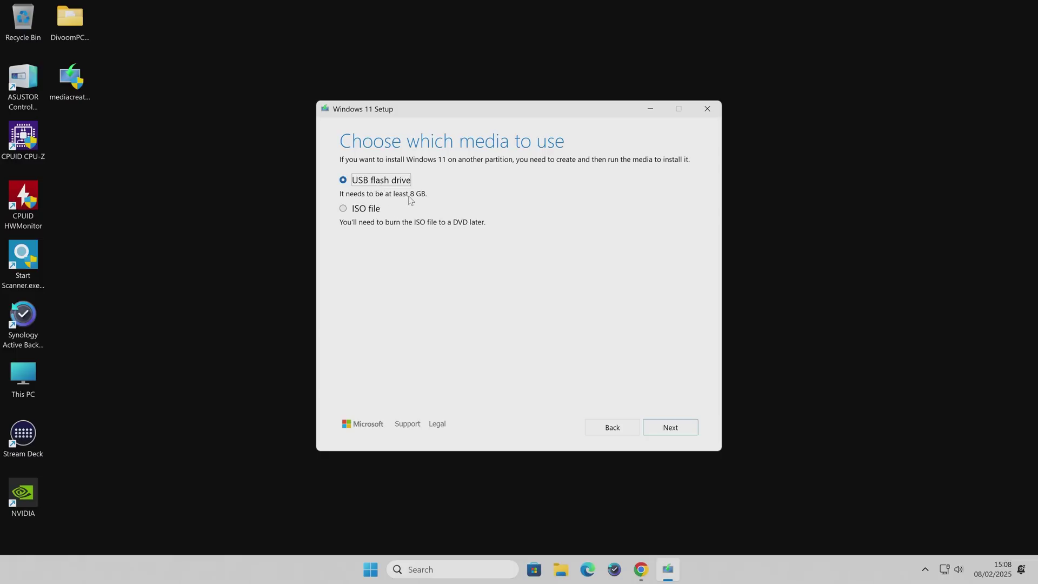
left_click(670, 429)
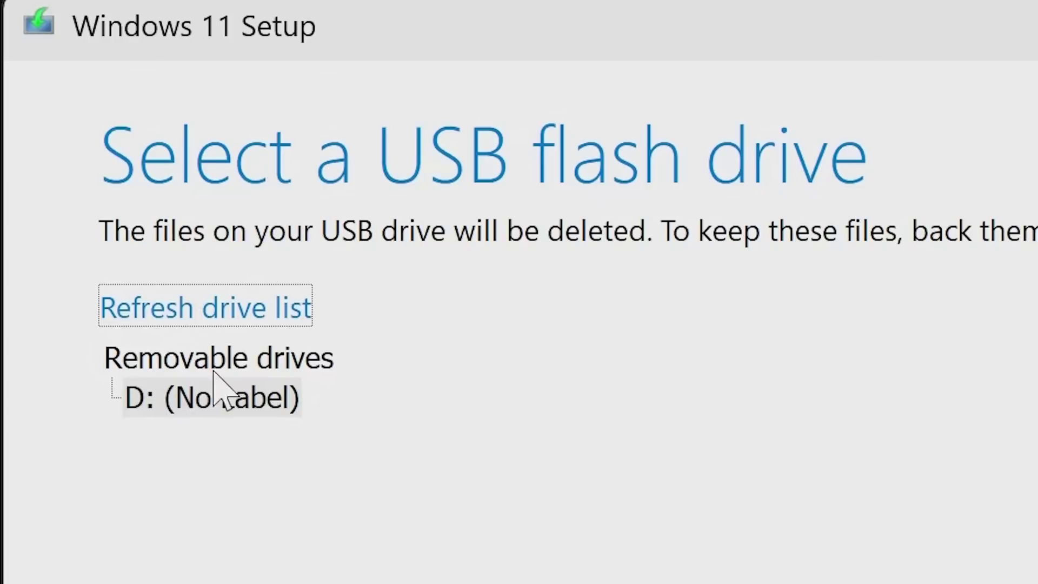
- Select removable drive D: and write the Windows 11 installer to it
left_click(223, 397)
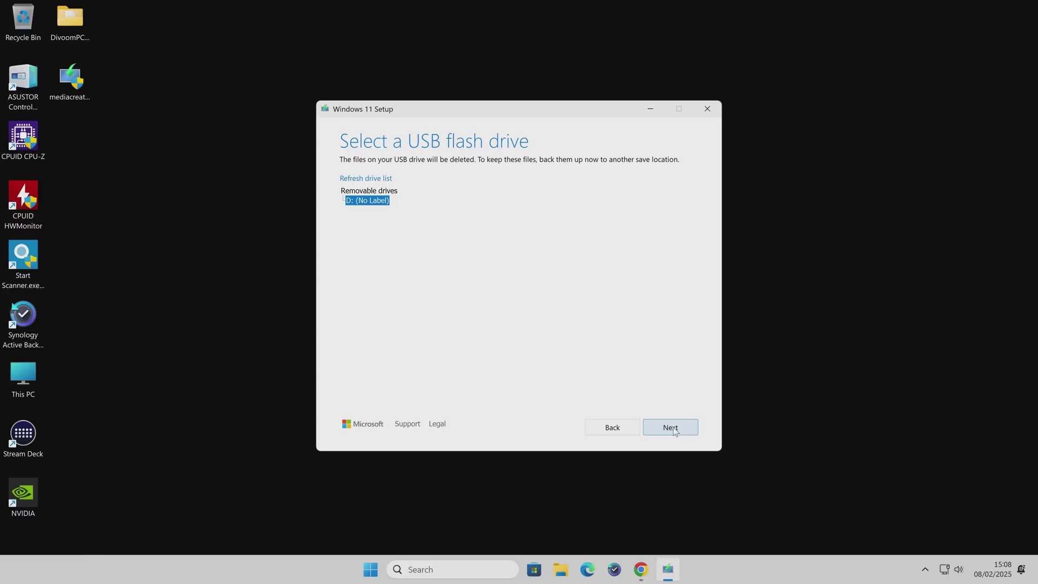
left_click(671, 427)
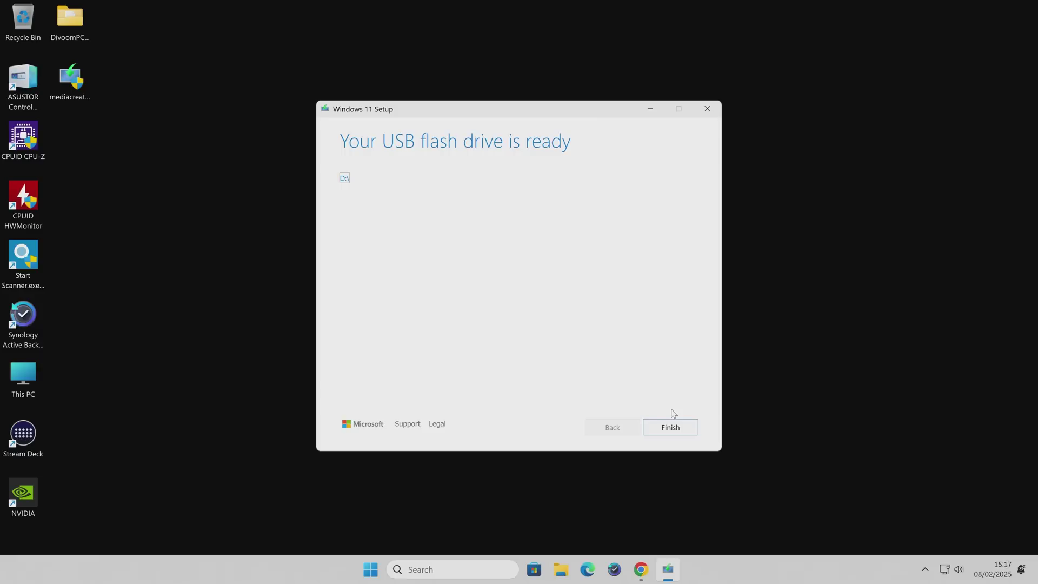
- Finish the Media Creation Tool and delete mediacreationtool.exe from the desktop
left_click(670, 428)
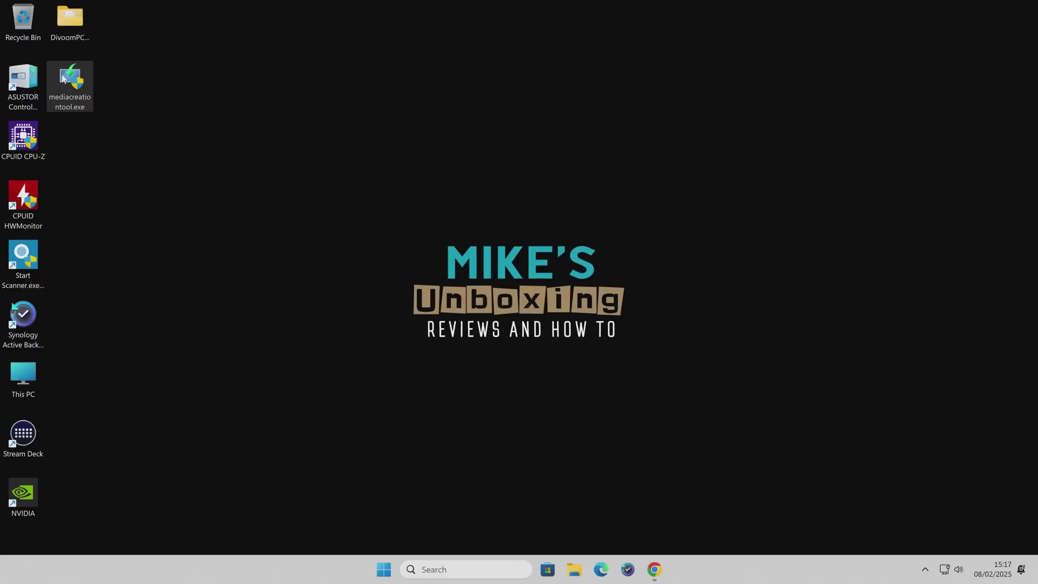
right_click(68, 76)
left_click(120, 310)
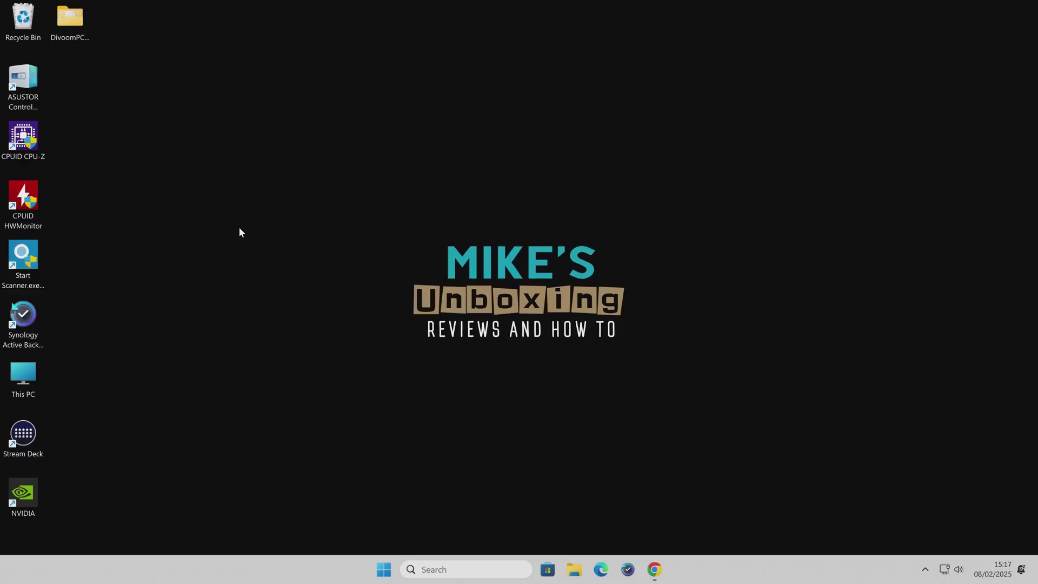
- Check that ESD-USB (D:) holds the Windows installer files, then close the window
left_click(574, 570)
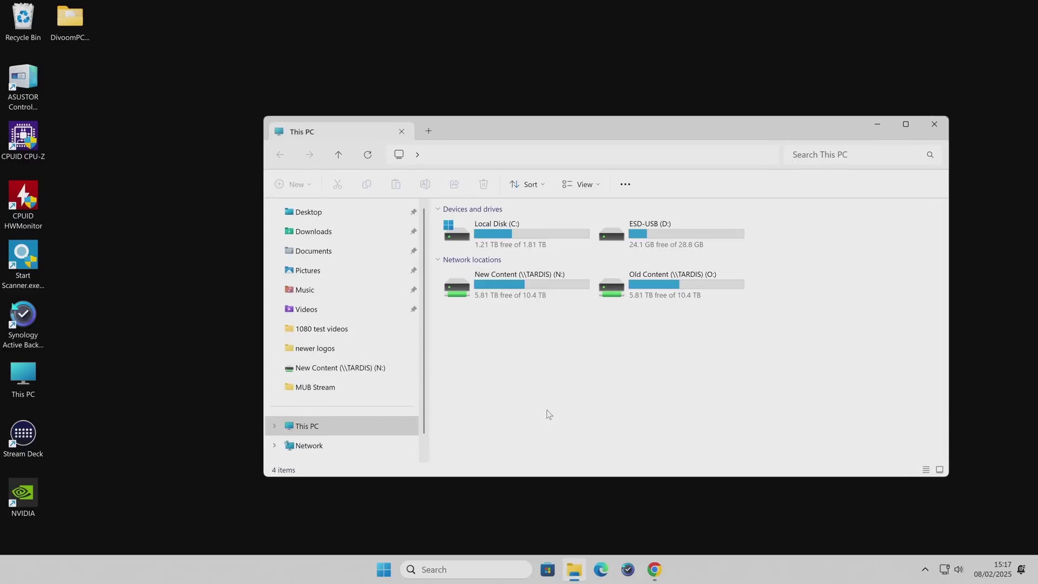
double_click(624, 234)
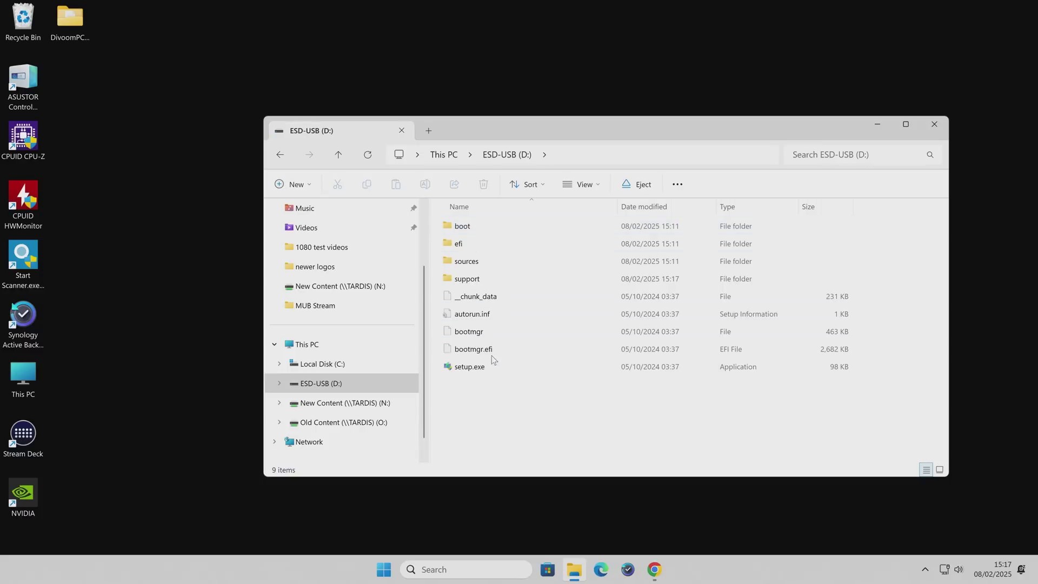
left_click(940, 130)
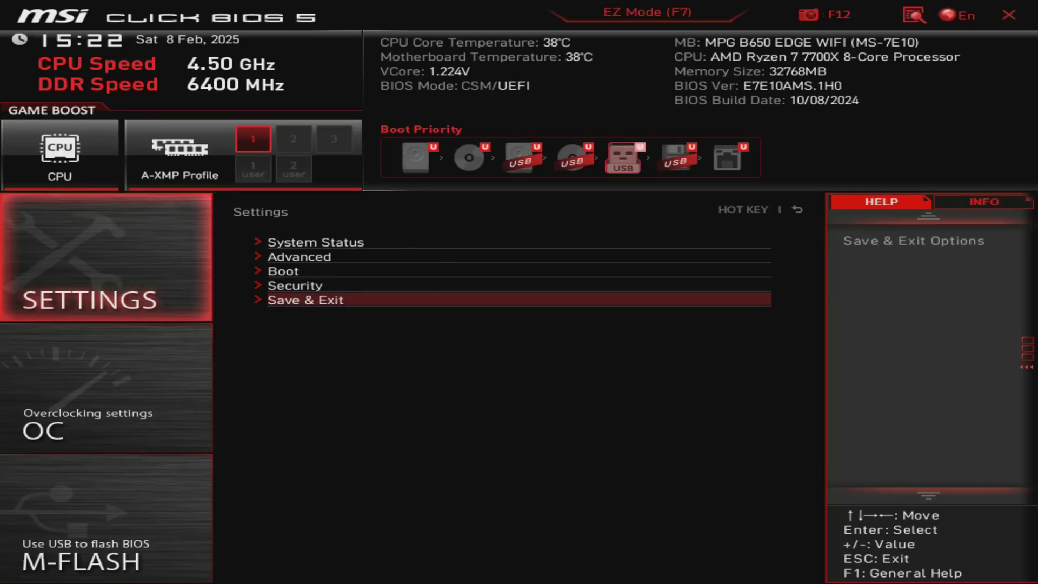
- Open Save & Exit and highlight the UEFI KingstonDataTraveler boot-override entry
key("Return")
key("Down")
key("Down")
key("Down")
key("Down")
key("Down")
key("Down")
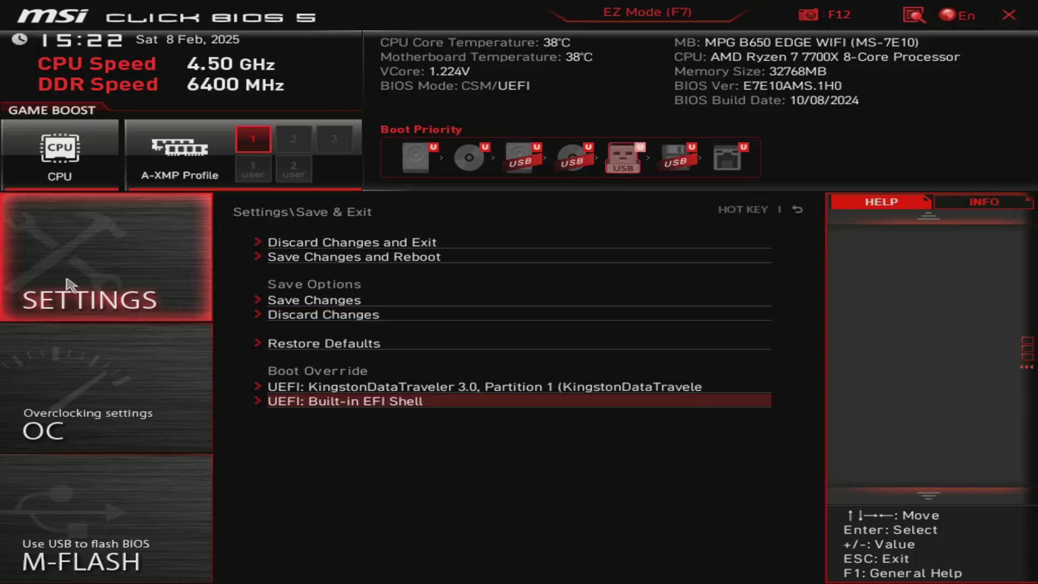
key("Up")
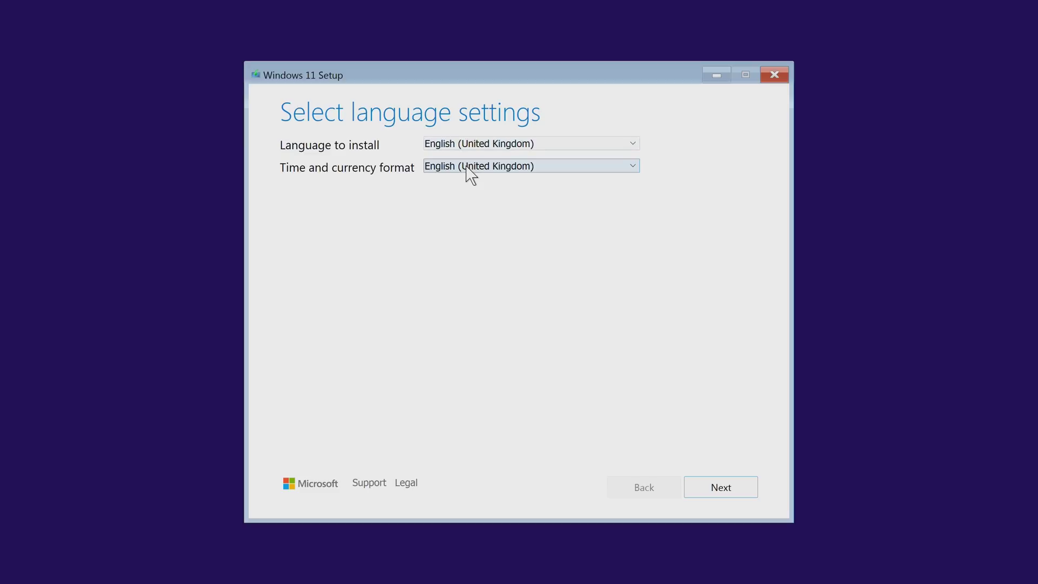
- Accept the language settings and keep the United Kingdom keyboard layout
left_click(706, 487)
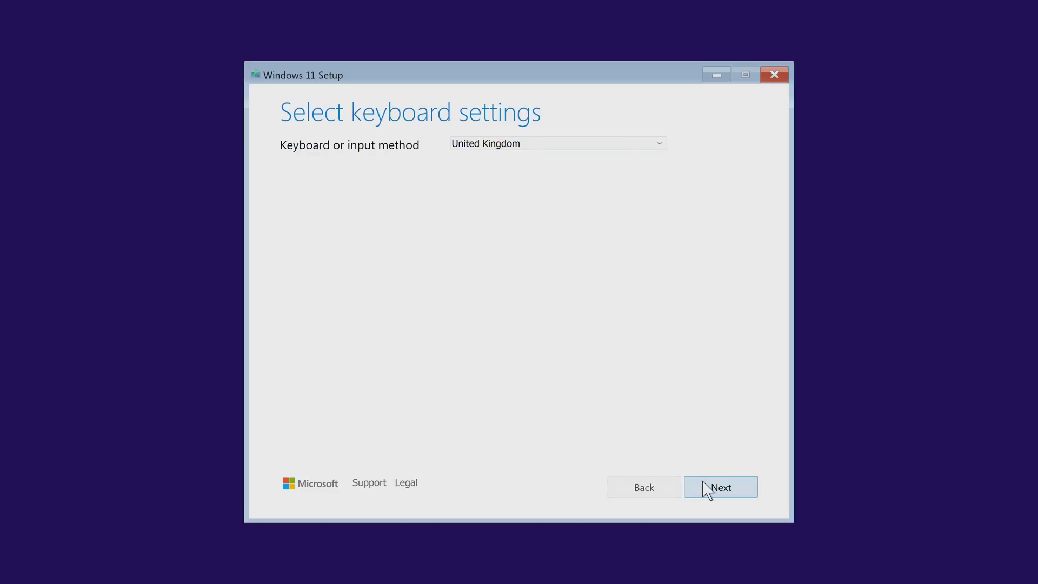
left_click(521, 150)
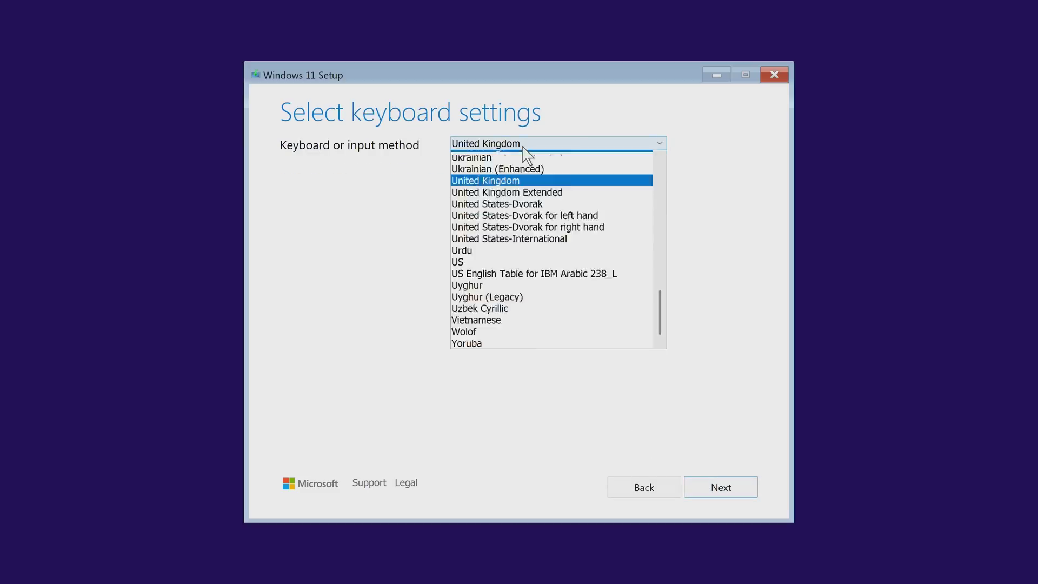
left_click(524, 149)
left_click(707, 487)
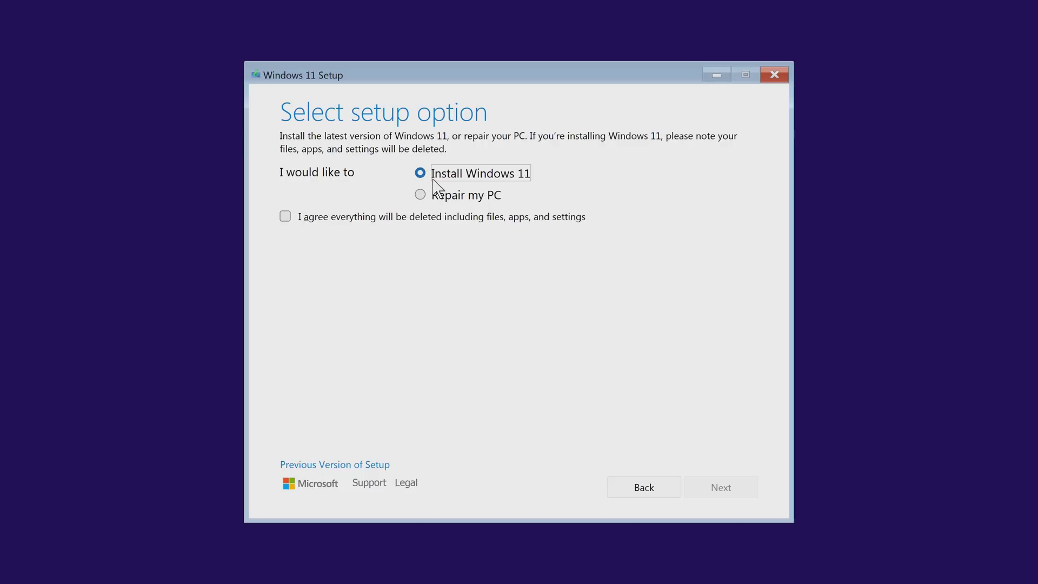
- Agree to erase everything, skip the product key, and choose Windows 11 Pro
left_click(414, 217)
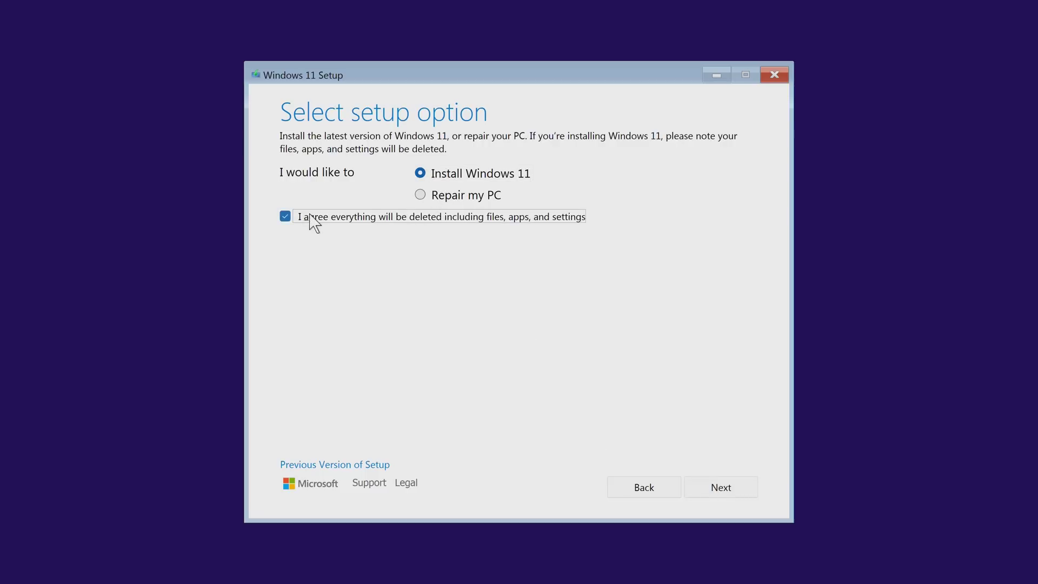
left_click(707, 492)
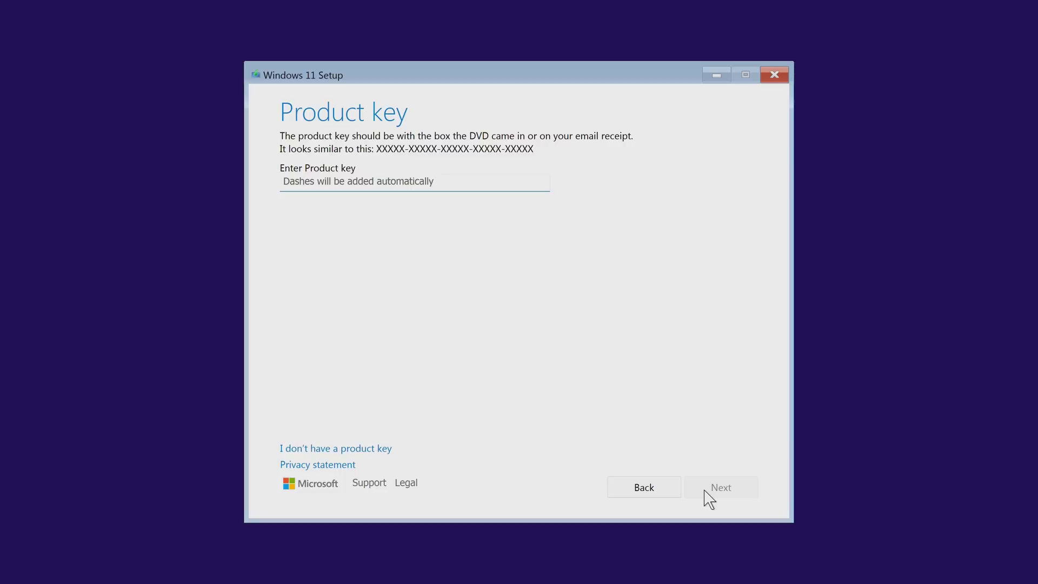
left_click(321, 450)
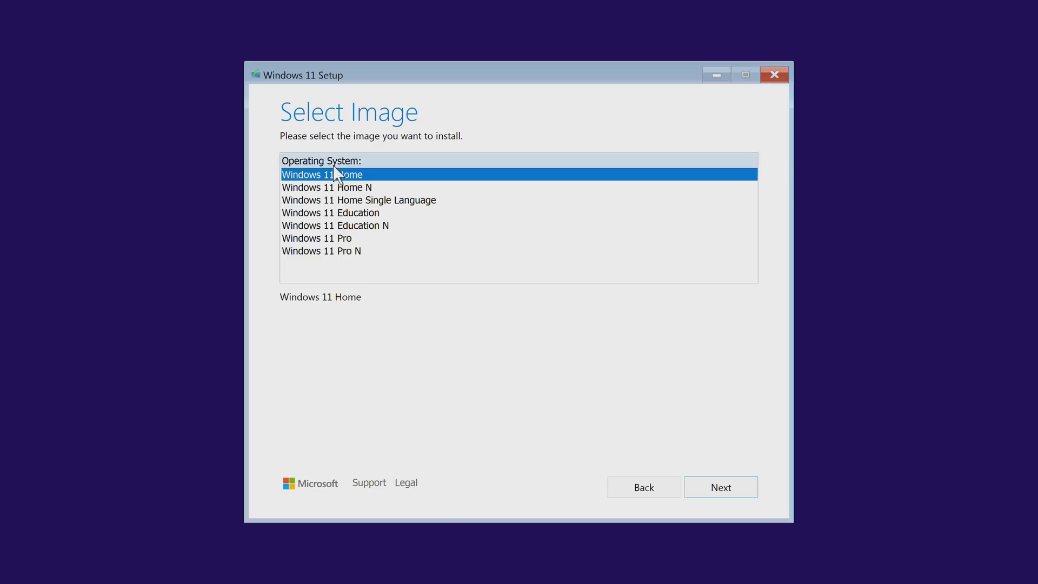
left_click(343, 239)
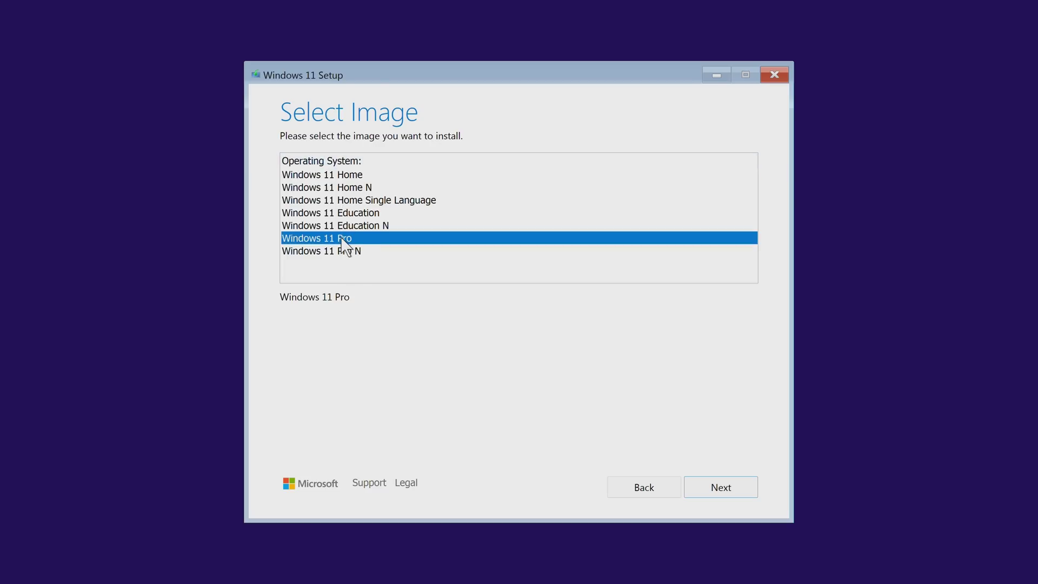
left_click(720, 487)
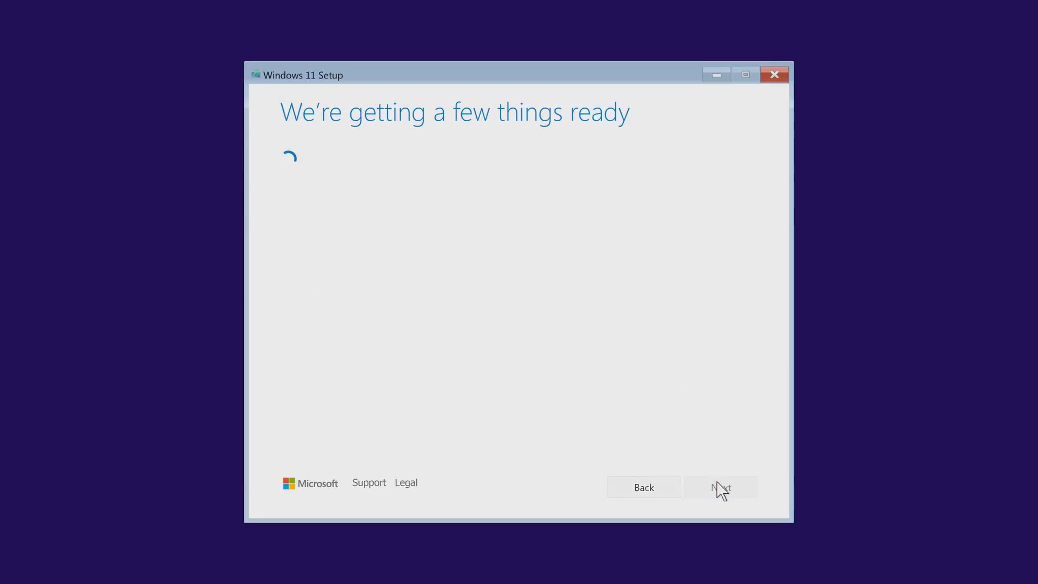
- Accept the licence, delete Disk 0 Partition 1, and install onto the unallocated space
left_click(713, 495)
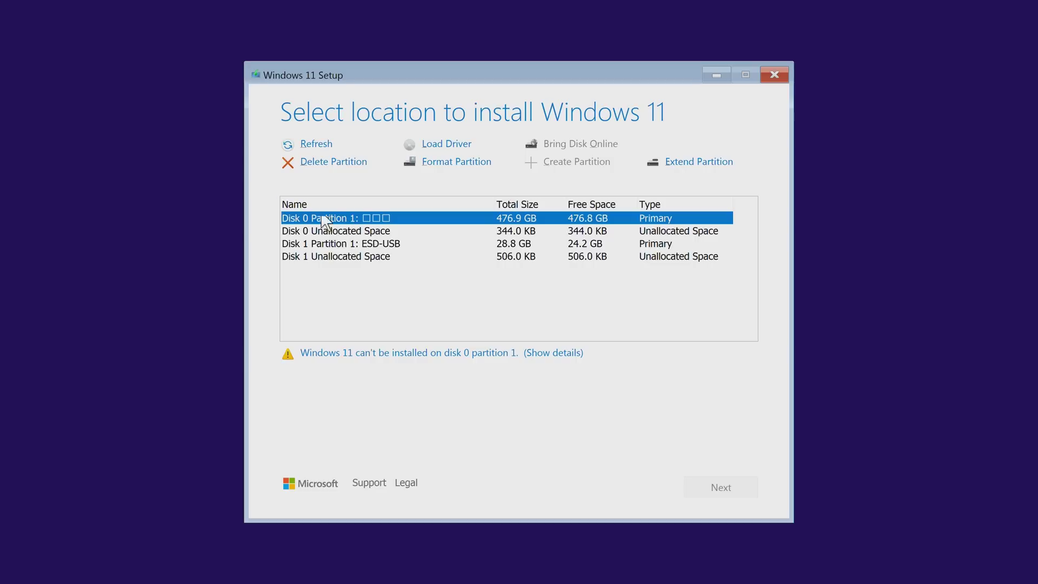
left_click(307, 163)
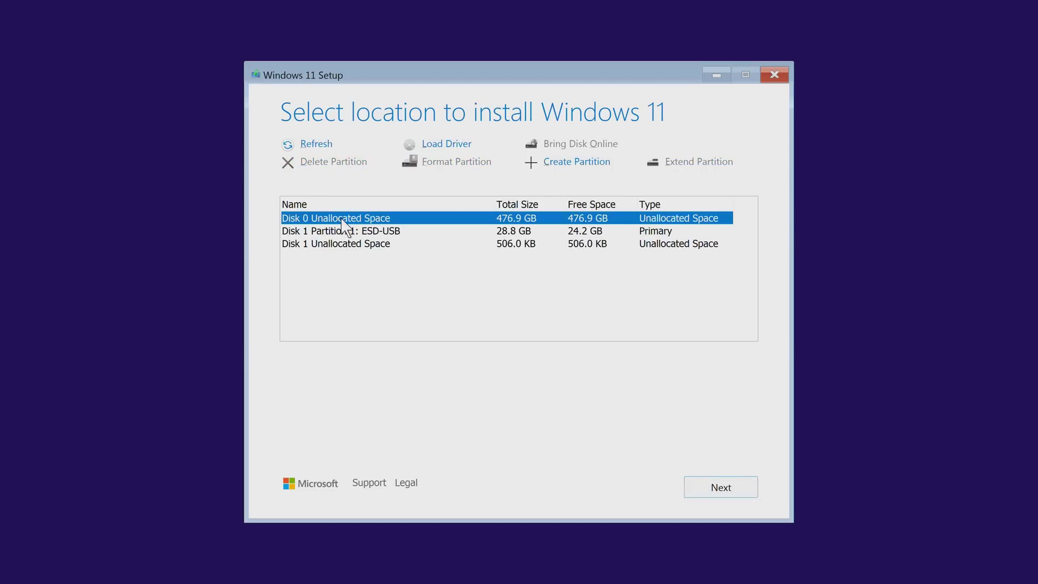
left_click(704, 485)
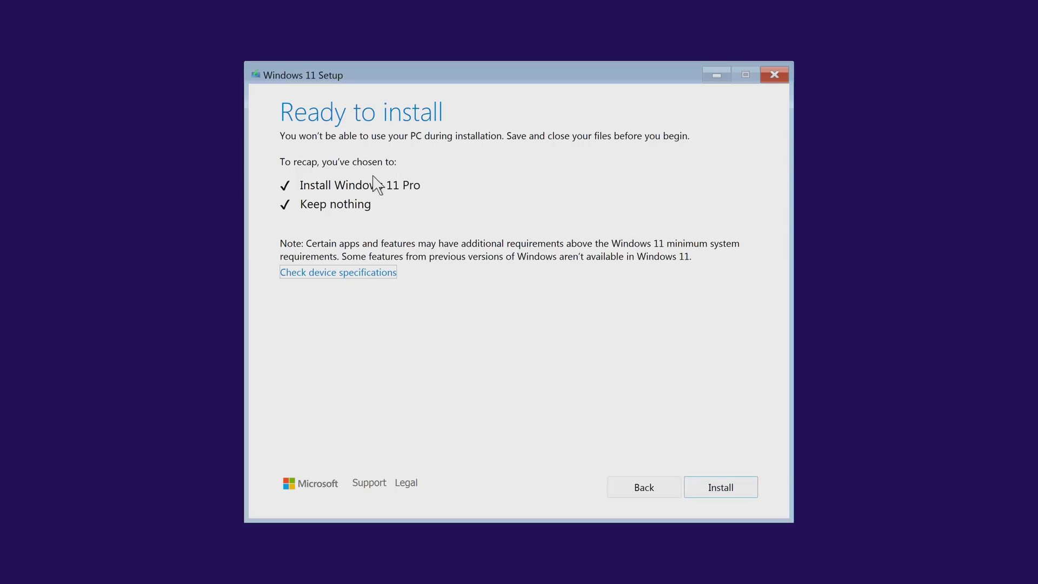
left_click(708, 483)
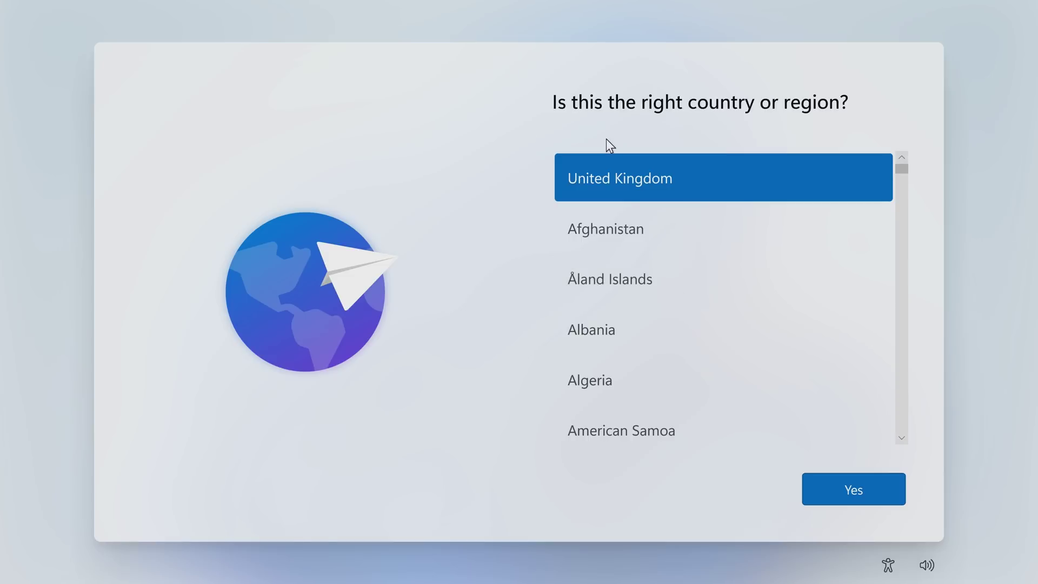
- Confirm United Kingdom as region and keyboard layout, skipping a second layout
left_click(837, 488)
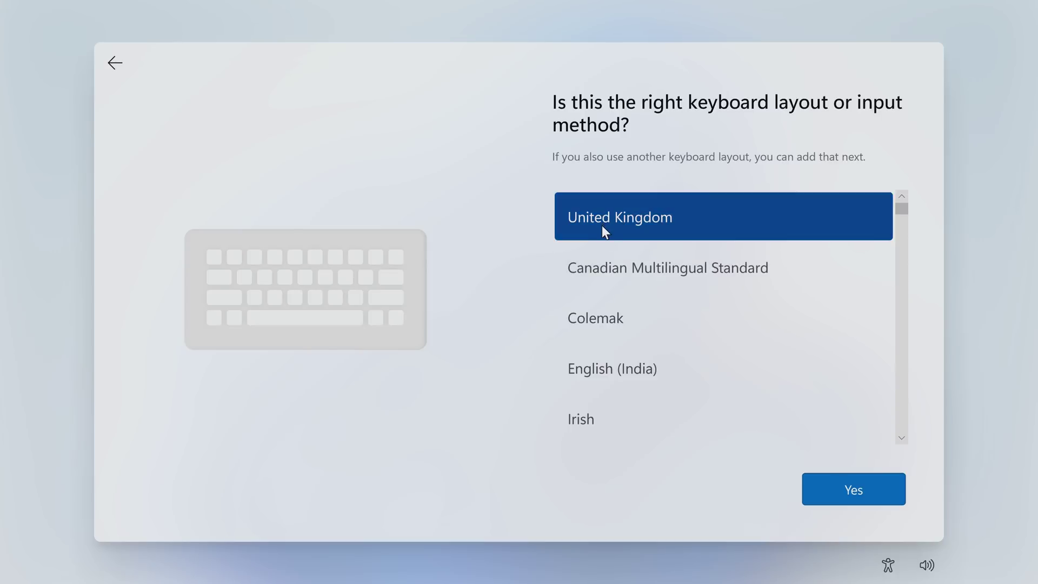
left_click(842, 501)
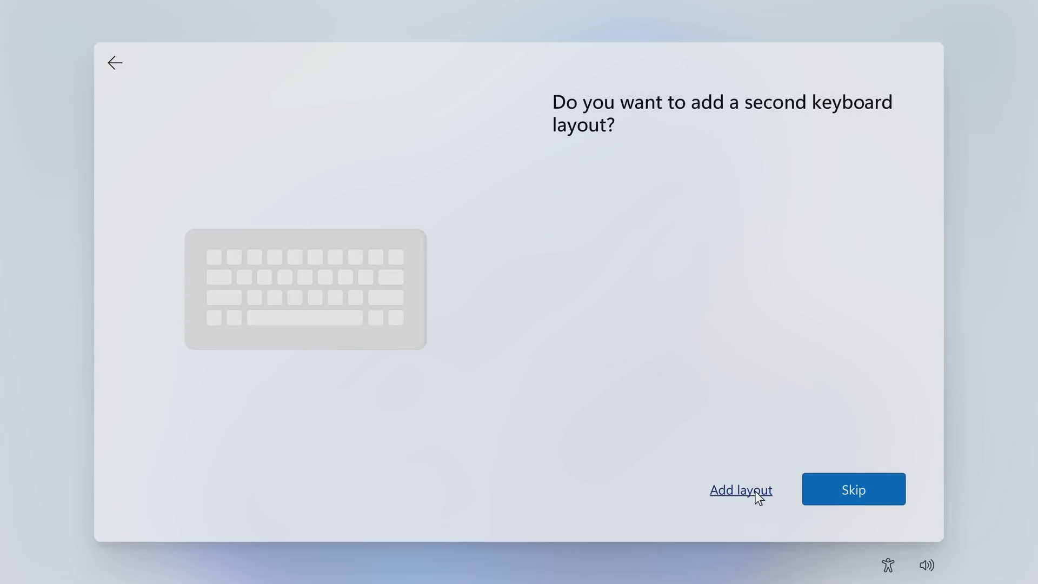
left_click(827, 481)
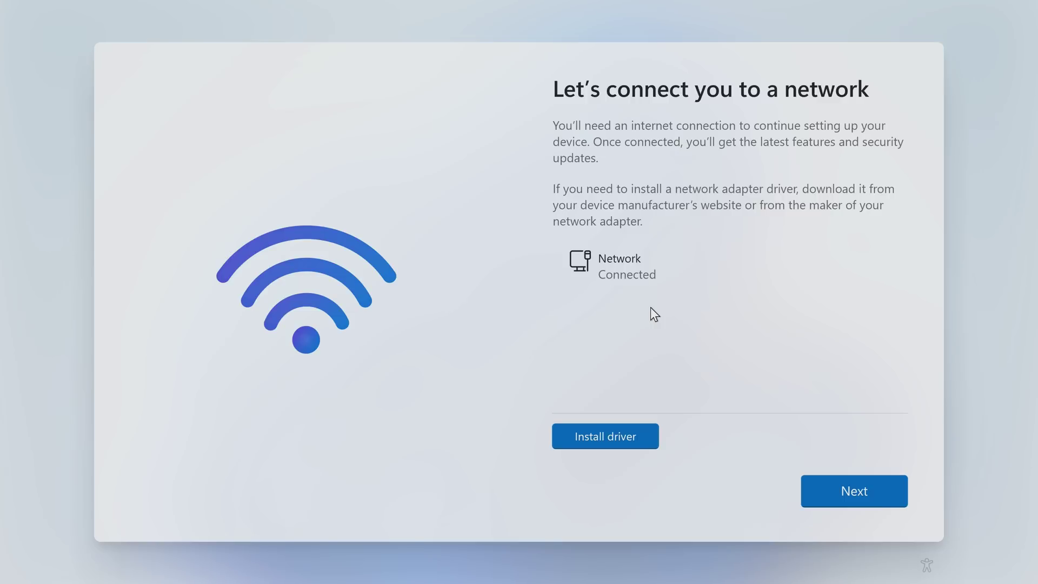
key("shift+F10")
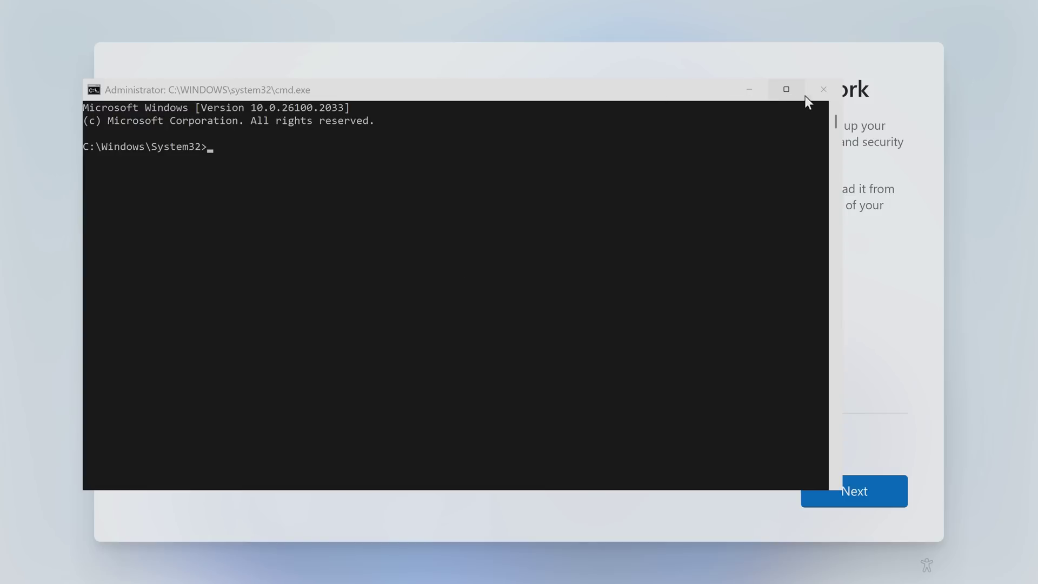
left_click(820, 91)
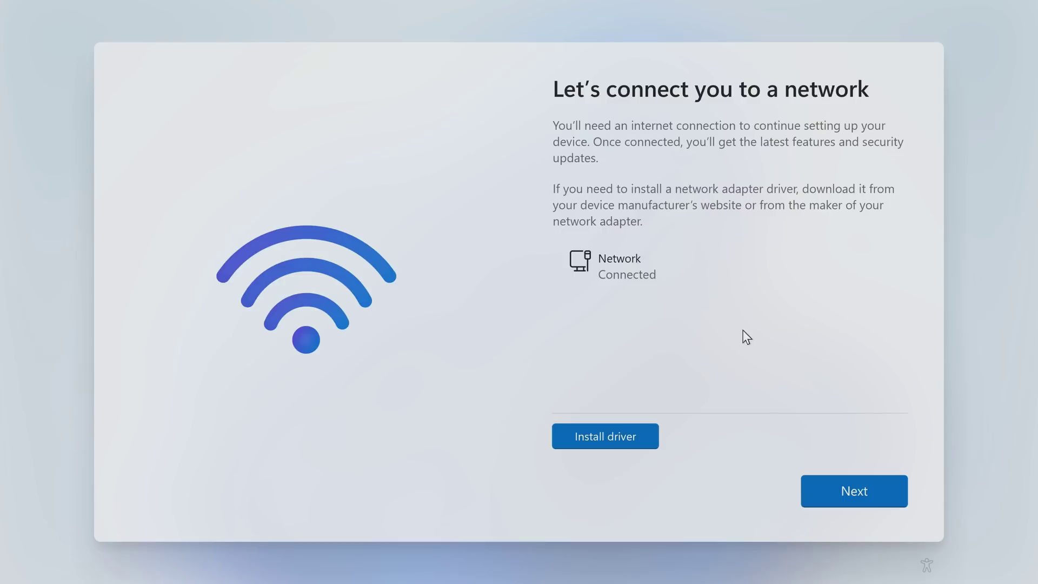
left_click(835, 486)
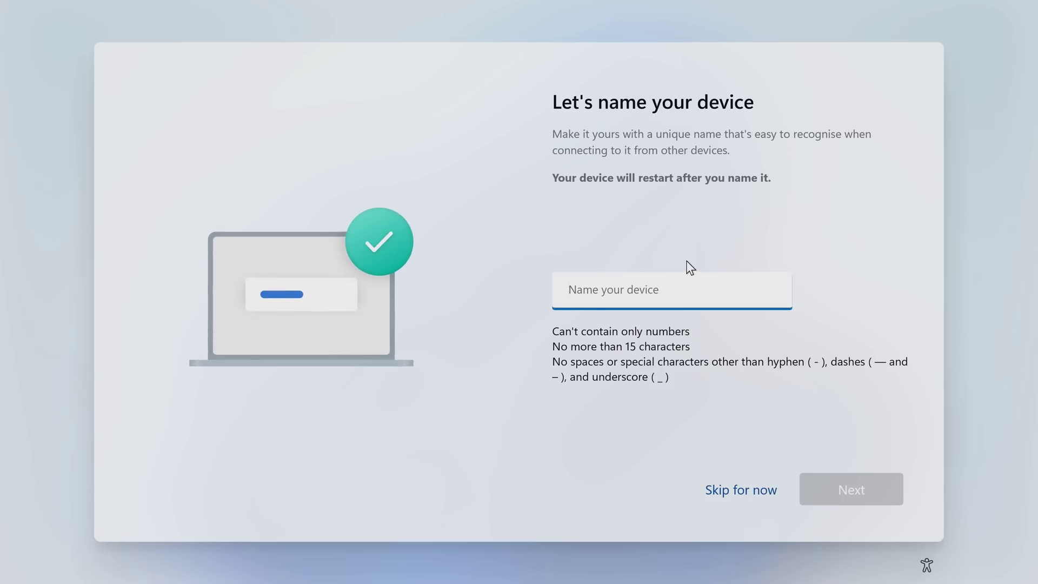
- Name the device 'pc' and continue past the network connection page
type("pc")
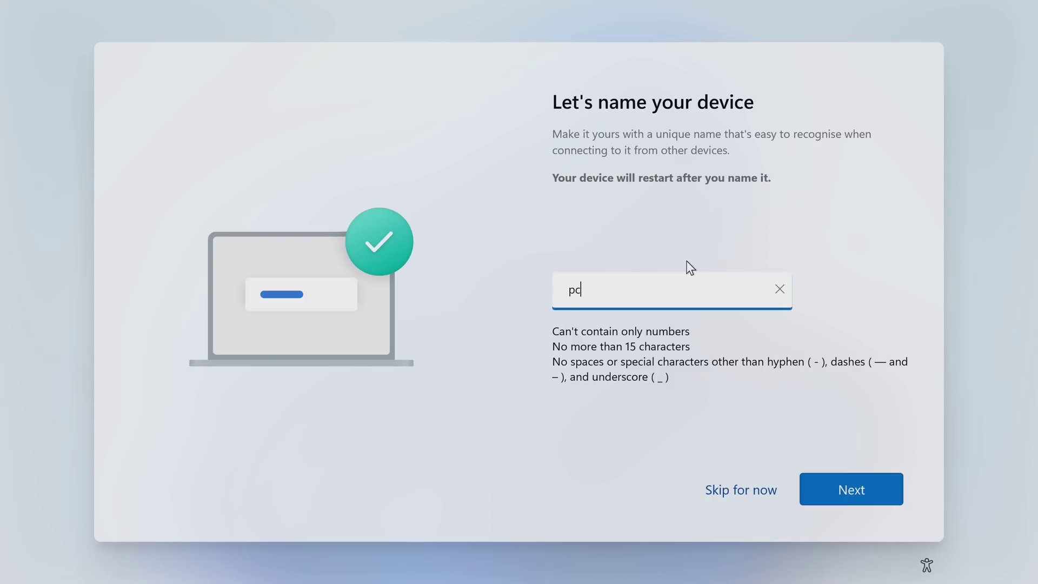
left_click(865, 495)
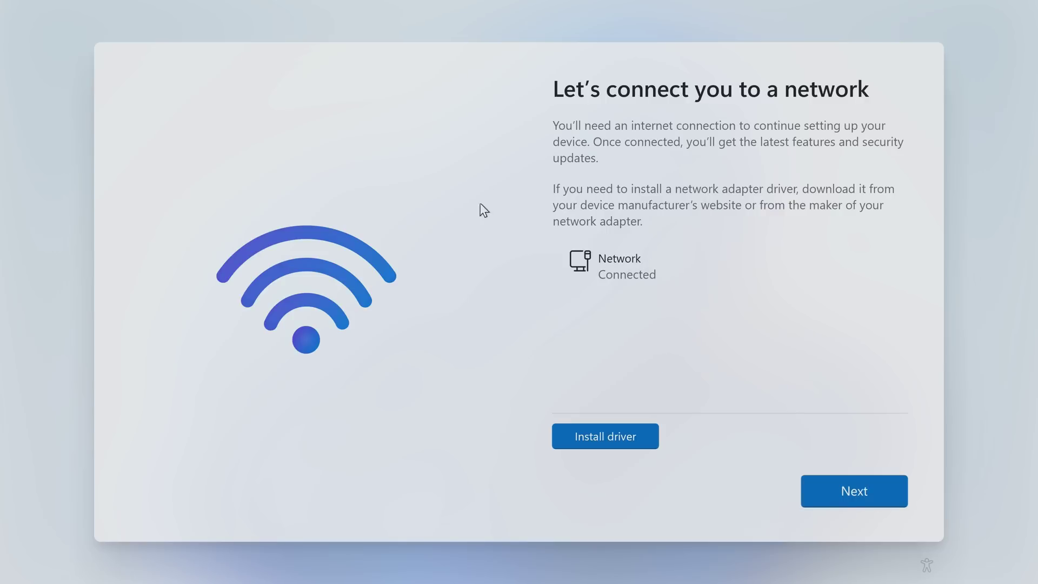
left_click(864, 495)
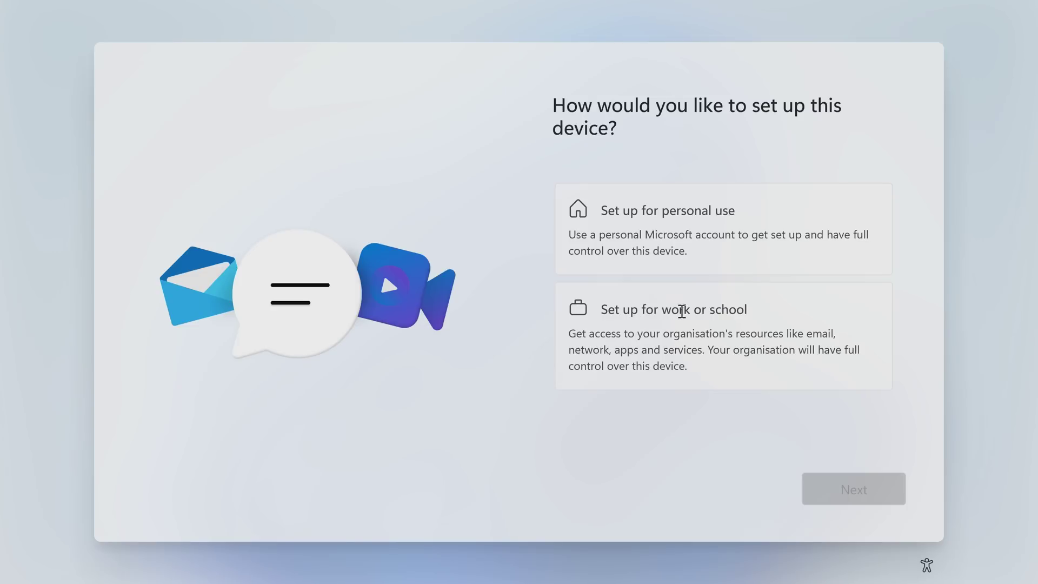
- Choose work or school setup and open the alternative sign-in options for domain join
left_click(683, 347)
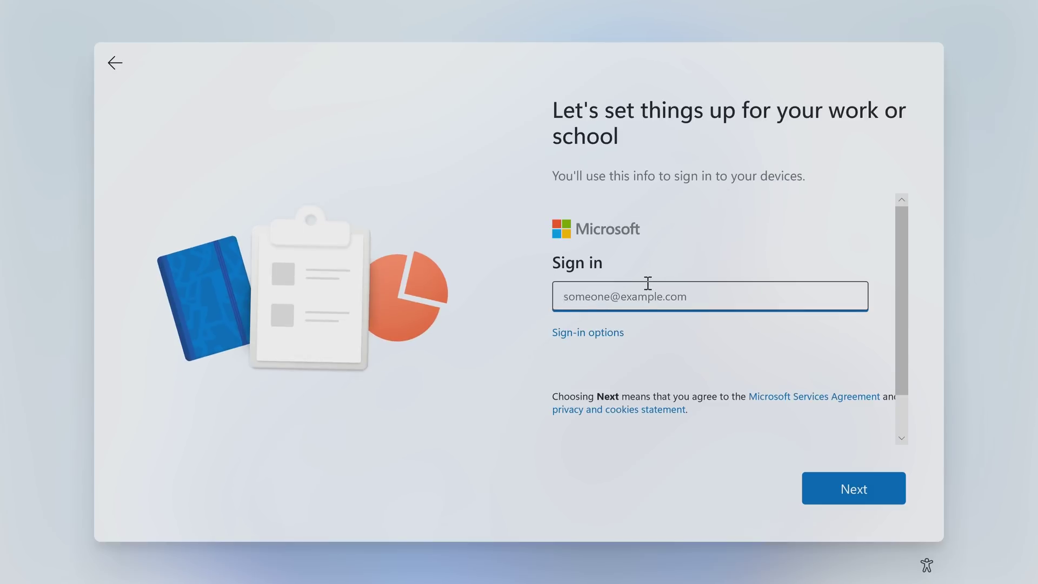
left_click(576, 333)
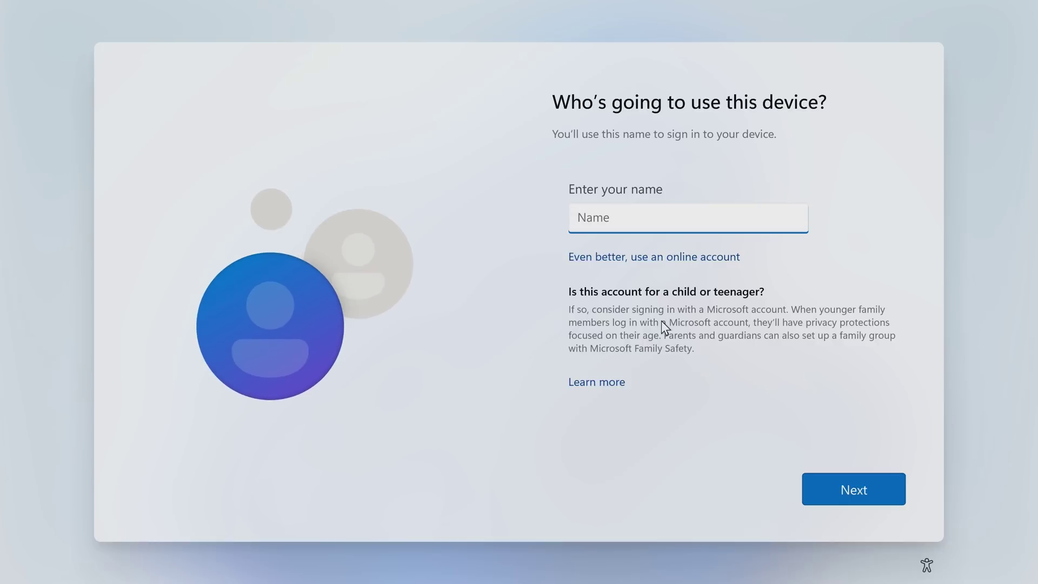
- Create the local account 'pc1' with a blank password
type("pc1")
left_click(862, 493)
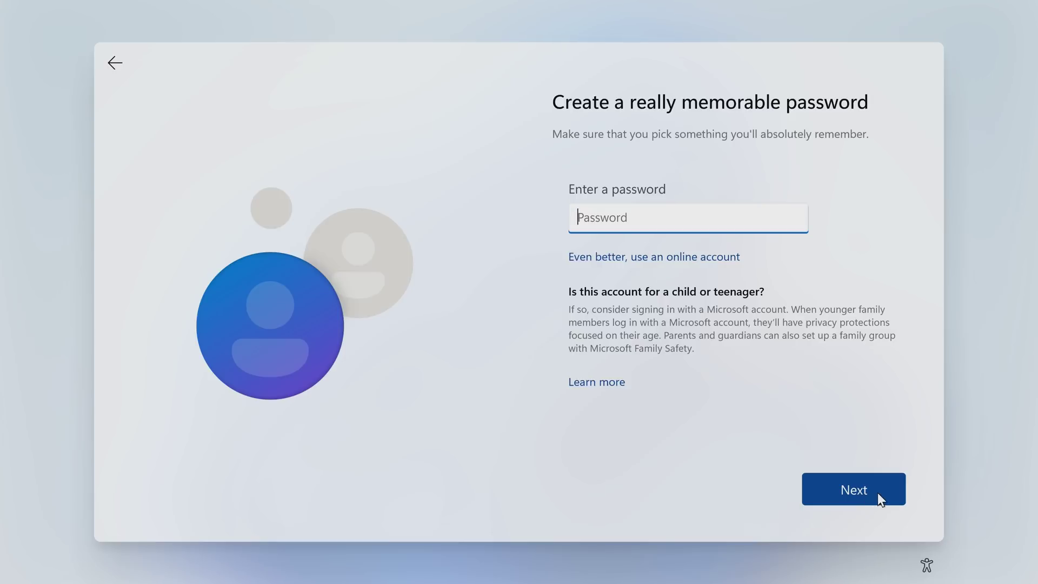
left_click(847, 486)
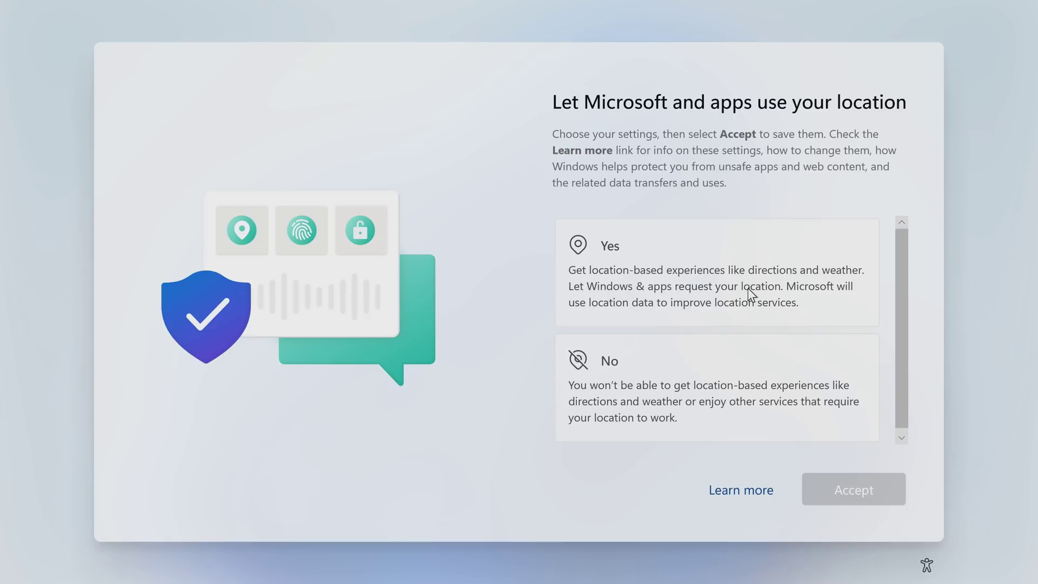
- Allow location access and turn on Find my device
left_click(700, 278)
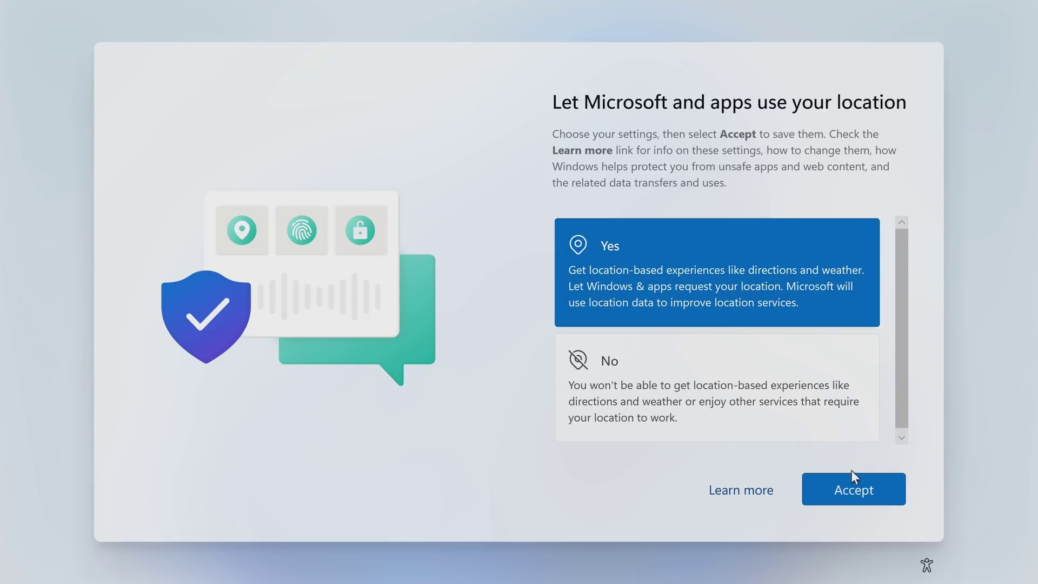
left_click(852, 488)
left_click(677, 273)
left_click(830, 483)
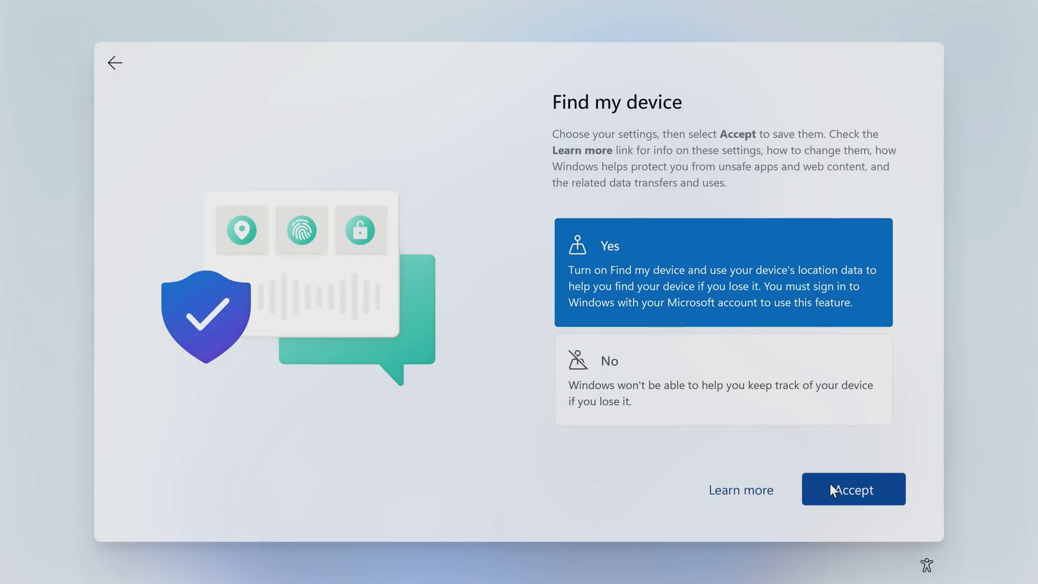
- Include optional diagnostic data, allow inking and typing data, and opt in to tailored experiences
left_click(712, 302)
left_click(852, 490)
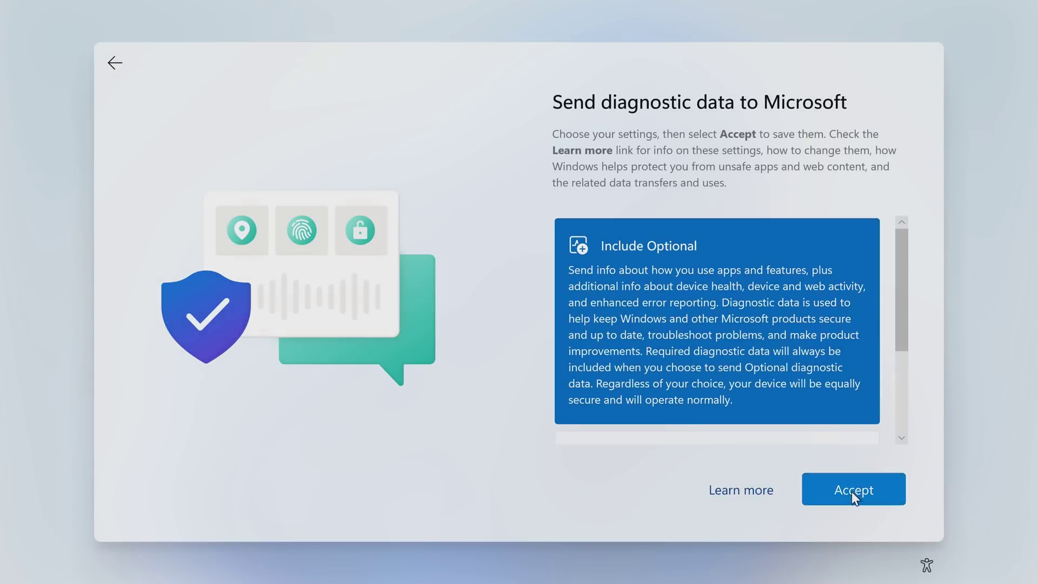
left_click(686, 312)
left_click(837, 490)
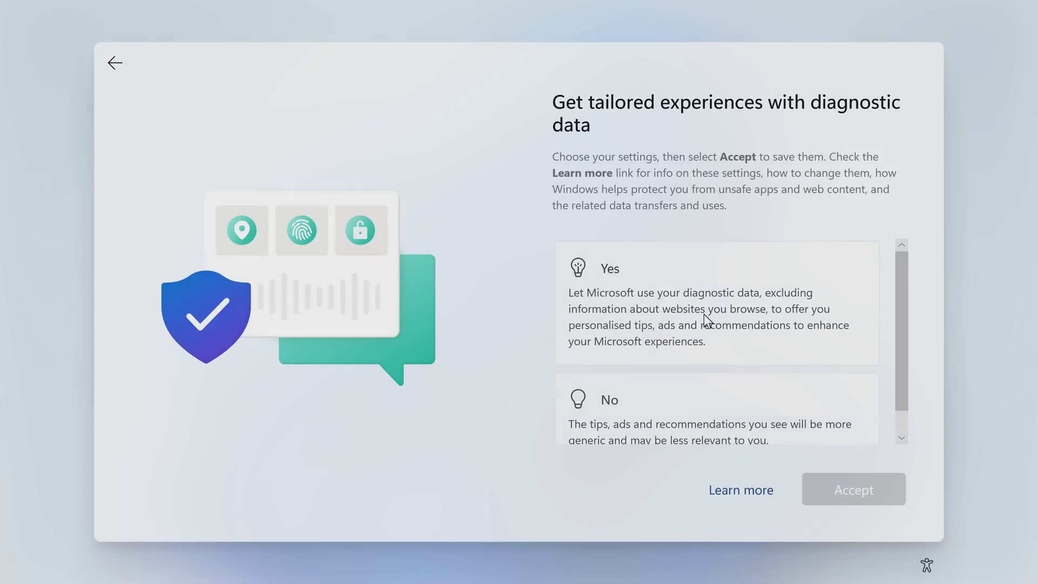
left_click(700, 309)
left_click(861, 492)
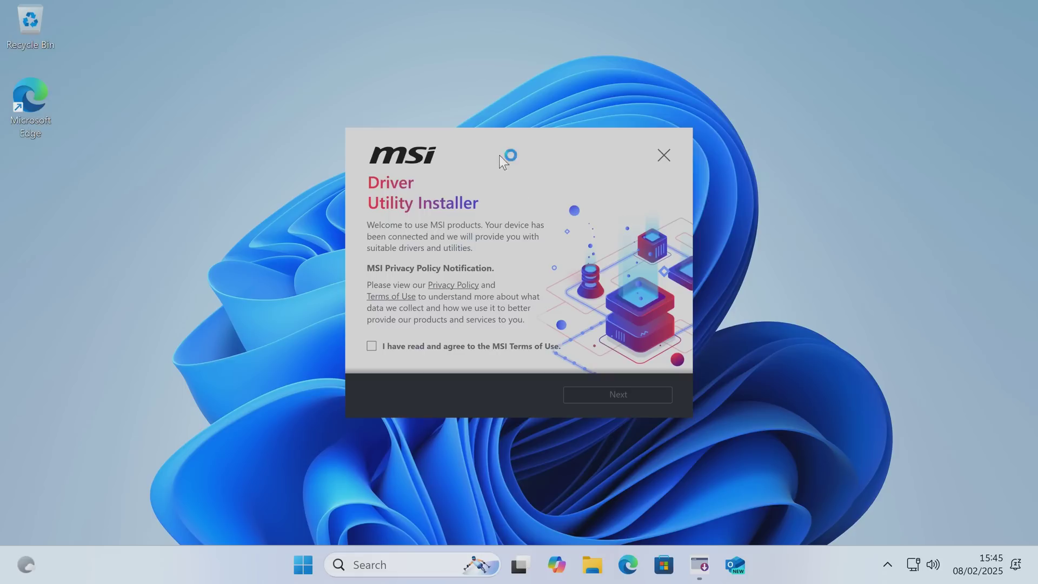
- Close the MSI Driver Utility Installer and cancel it without installing drivers
left_click(664, 156)
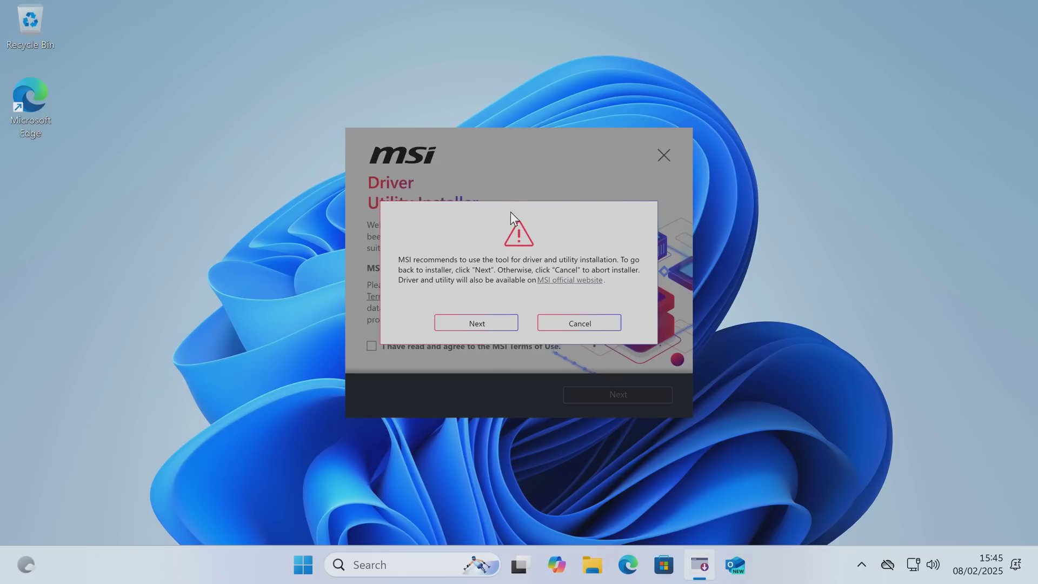
left_click(555, 325)
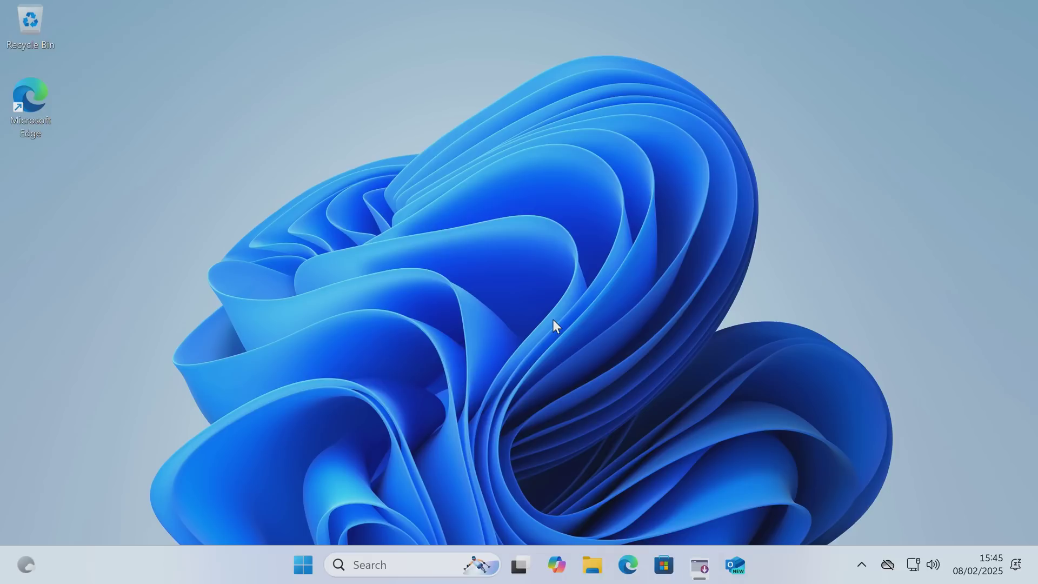
right_click(314, 566)
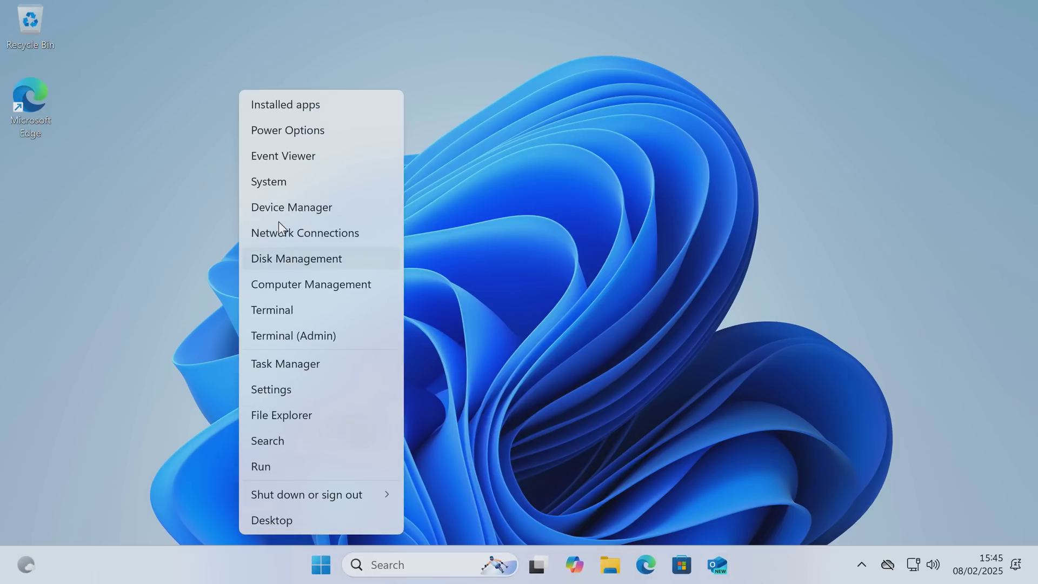
left_click(279, 209)
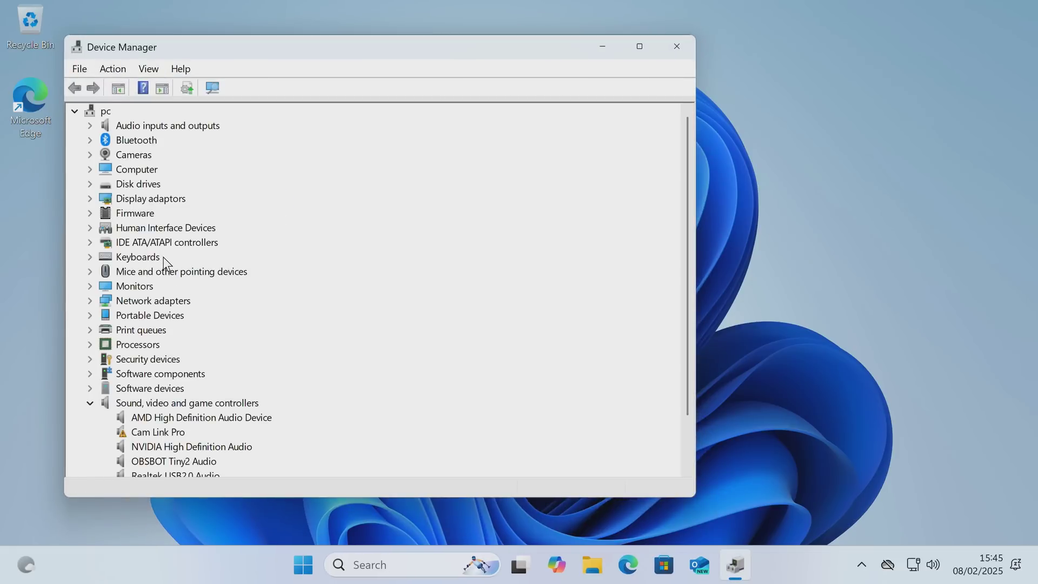
scroll(165, 264, "down", 2)
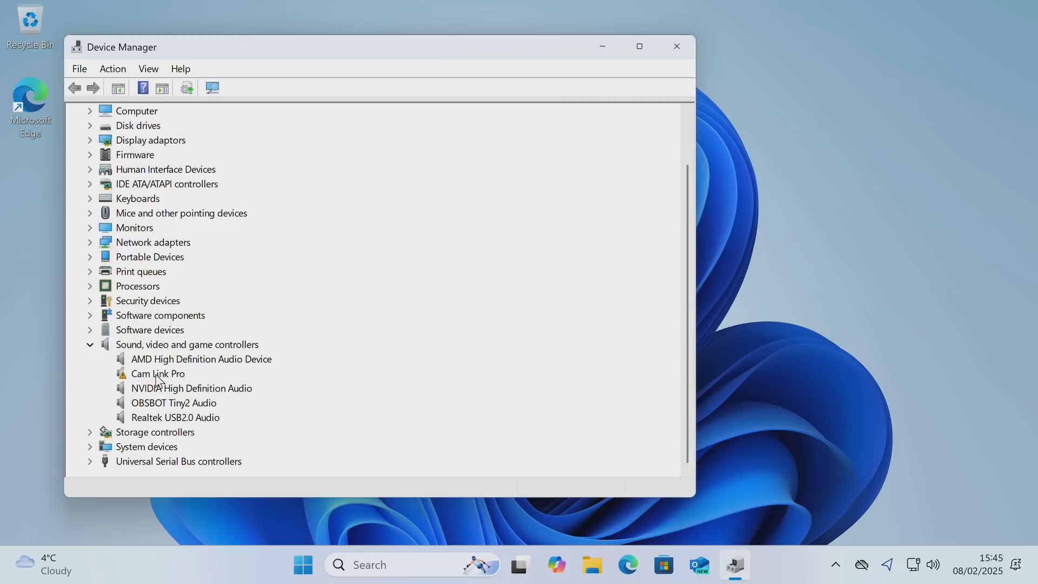
left_click(89, 140)
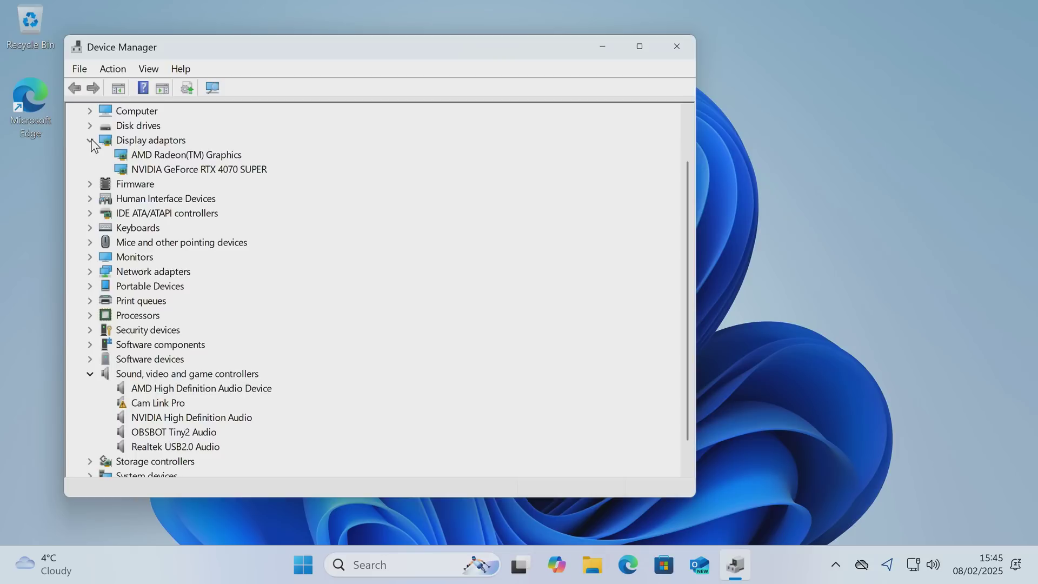
left_click(91, 183)
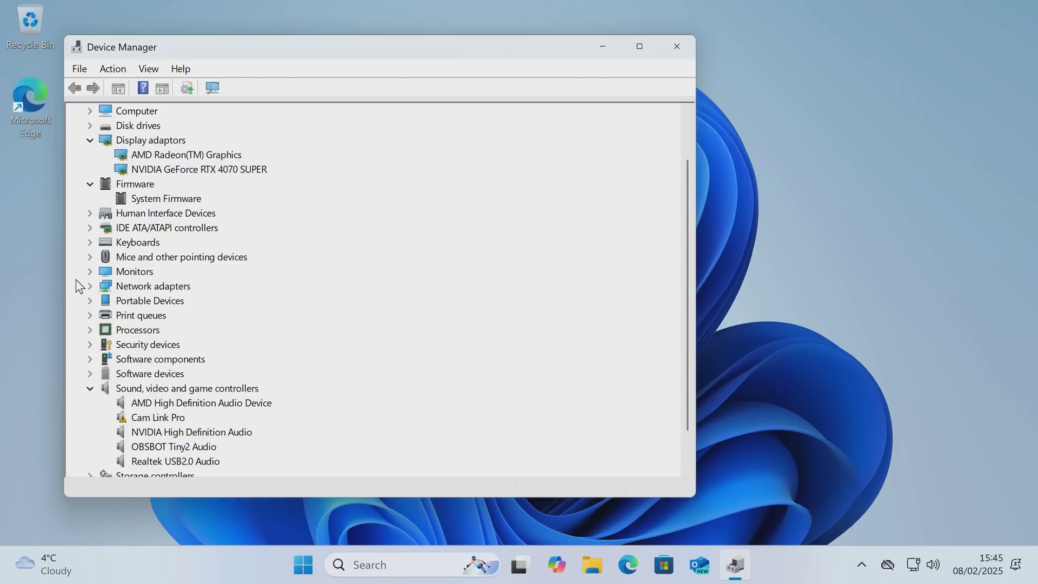
left_click(686, 47)
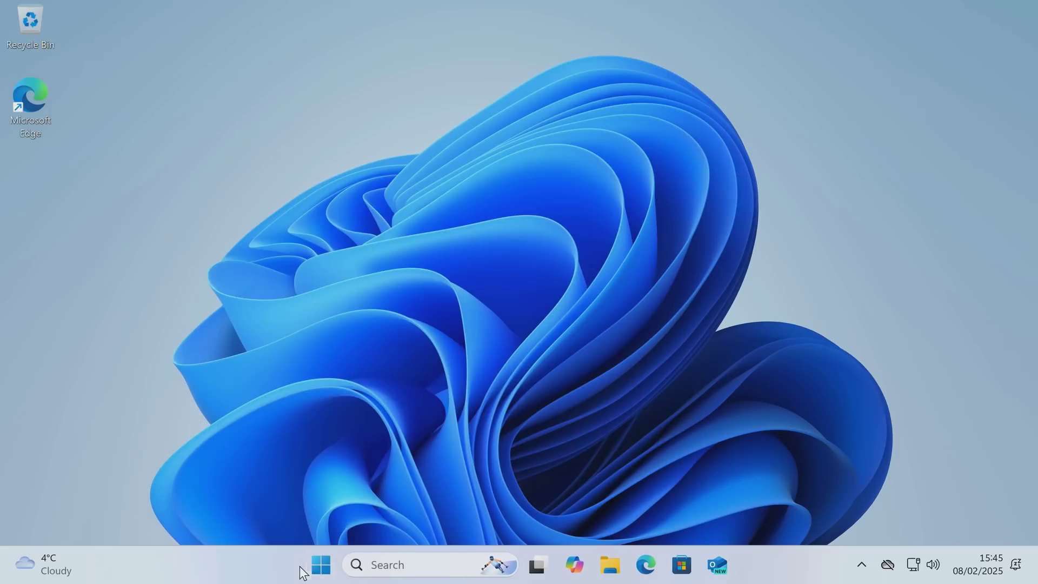
left_click(318, 565)
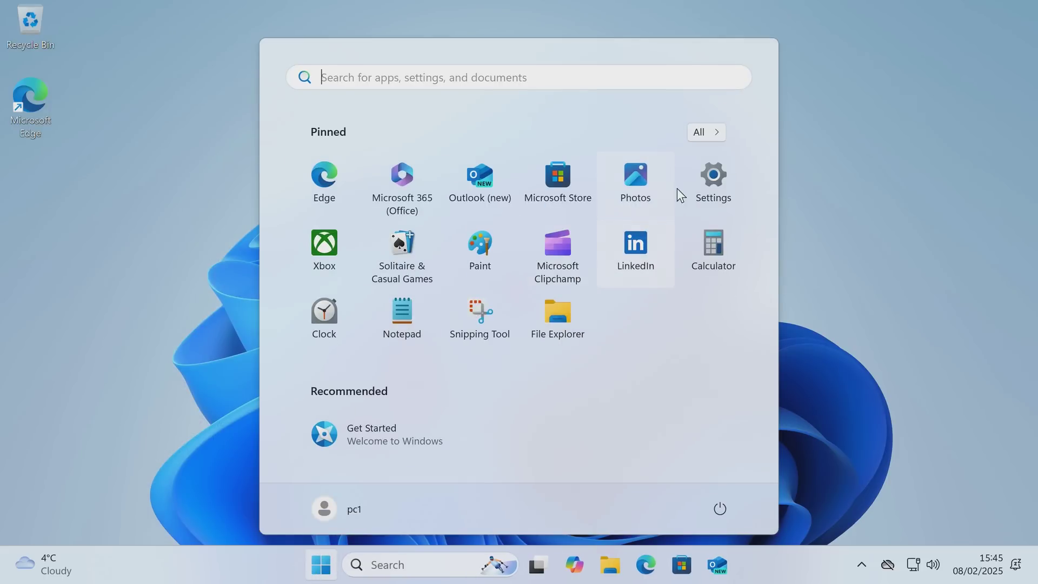
left_click(709, 181)
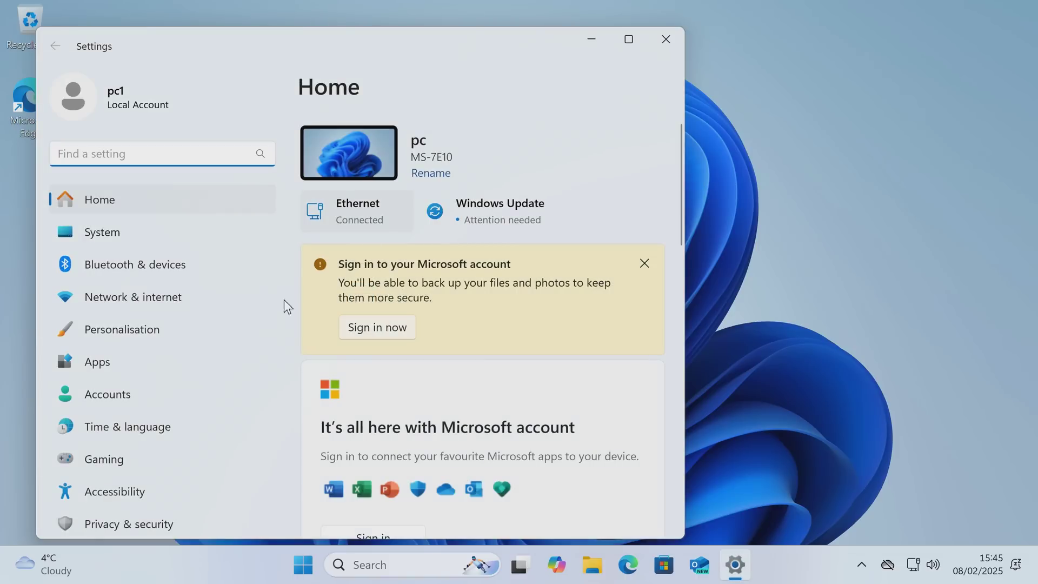
scroll(196, 385, "down", 1)
left_click(163, 517)
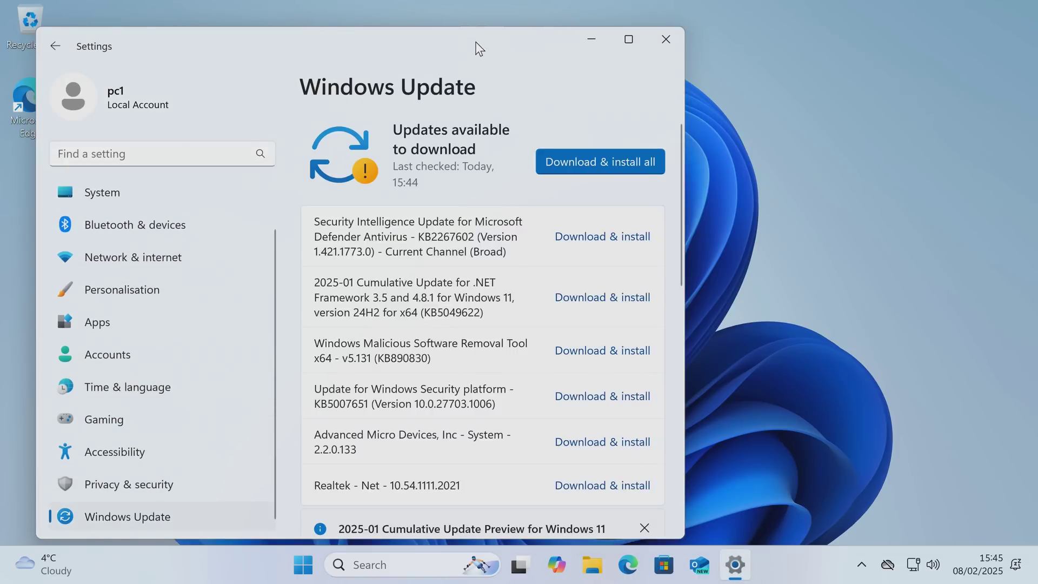
left_click_drag(479, 48, 591, 31)
left_click(742, 25)
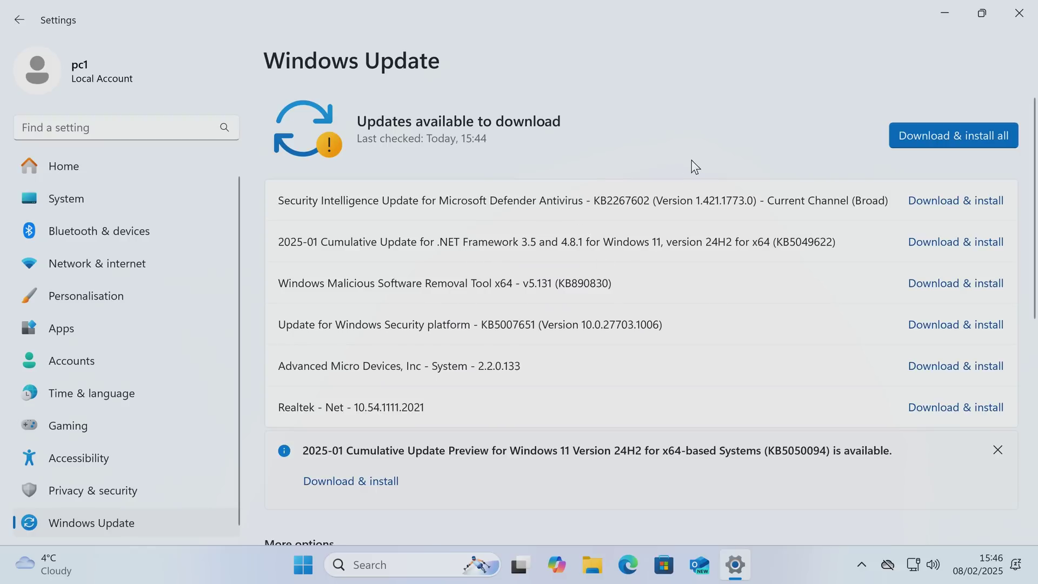
left_click(1020, 13)
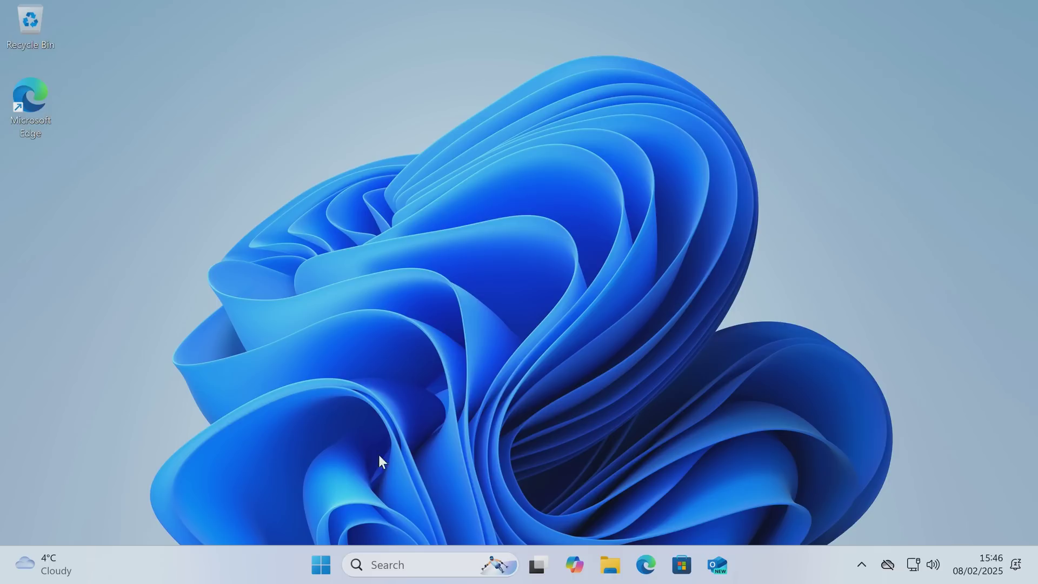
- Uninstall LinkedIn and Microsoft Clipchamp from the Start menu's pinned apps
left_click(322, 566)
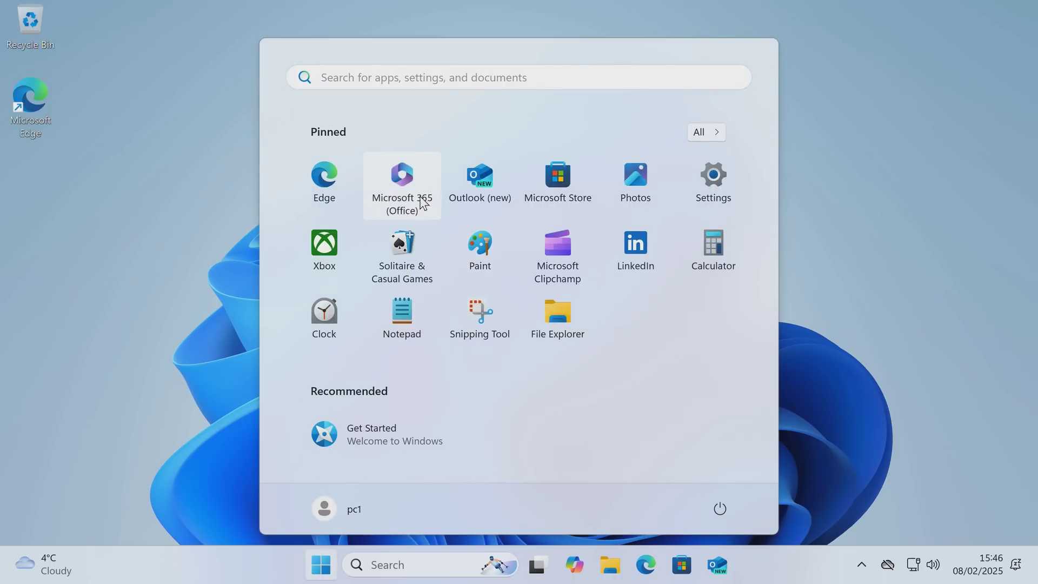
left_click(890, 387)
left_click(309, 568)
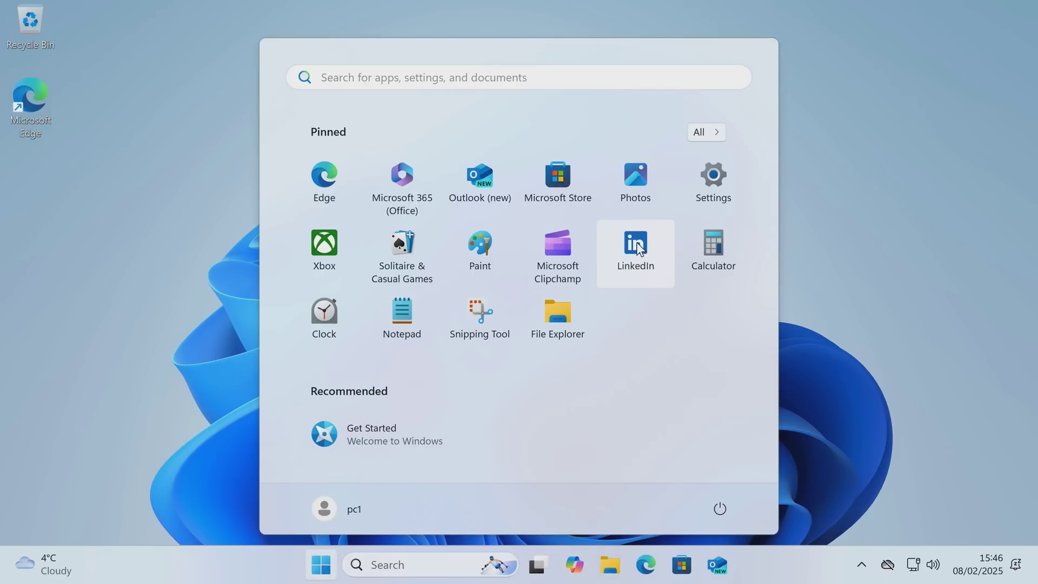
right_click(640, 247)
left_click(683, 317)
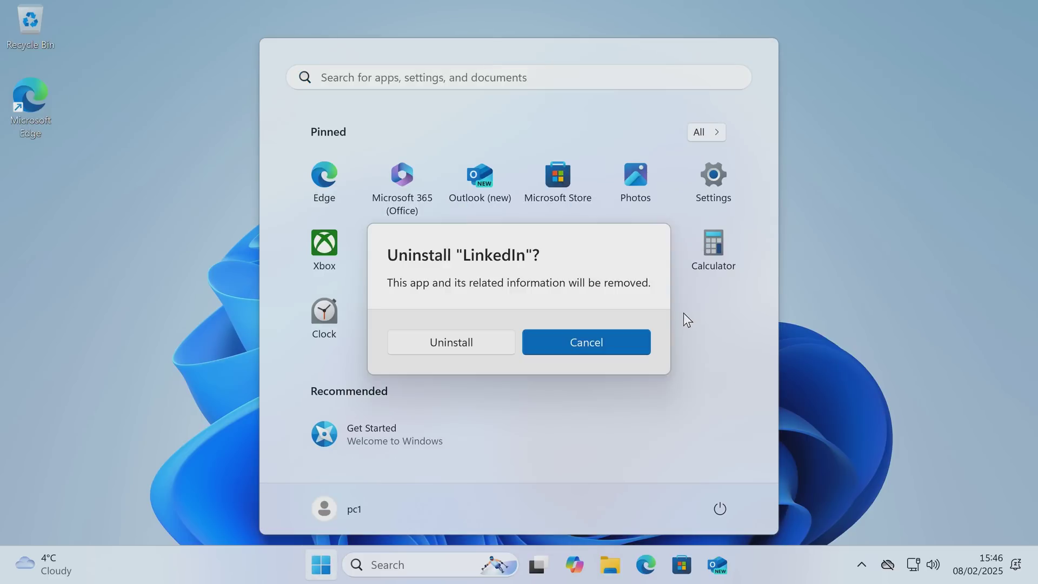
left_click(472, 344)
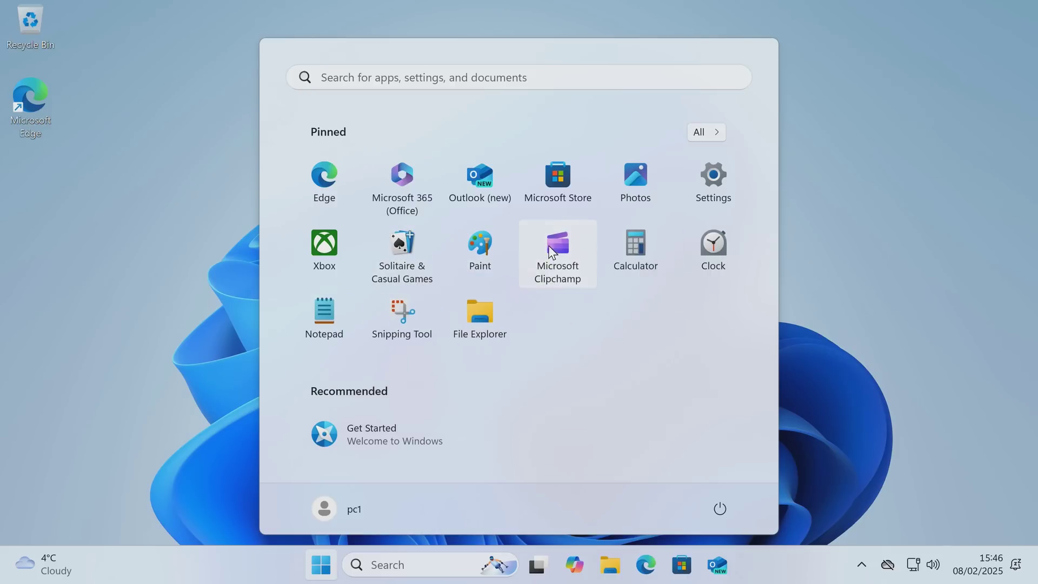
right_click(557, 249)
left_click(593, 397)
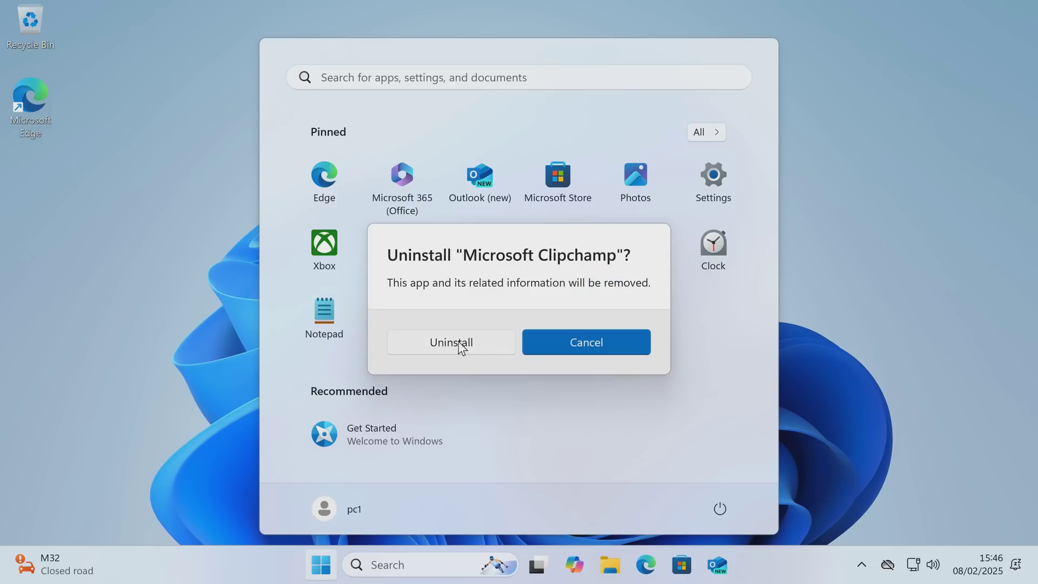
left_click(462, 345)
- Uninstall Outlook (new) and Microsoft 365 (Office) from the pinned apps
right_click(481, 201)
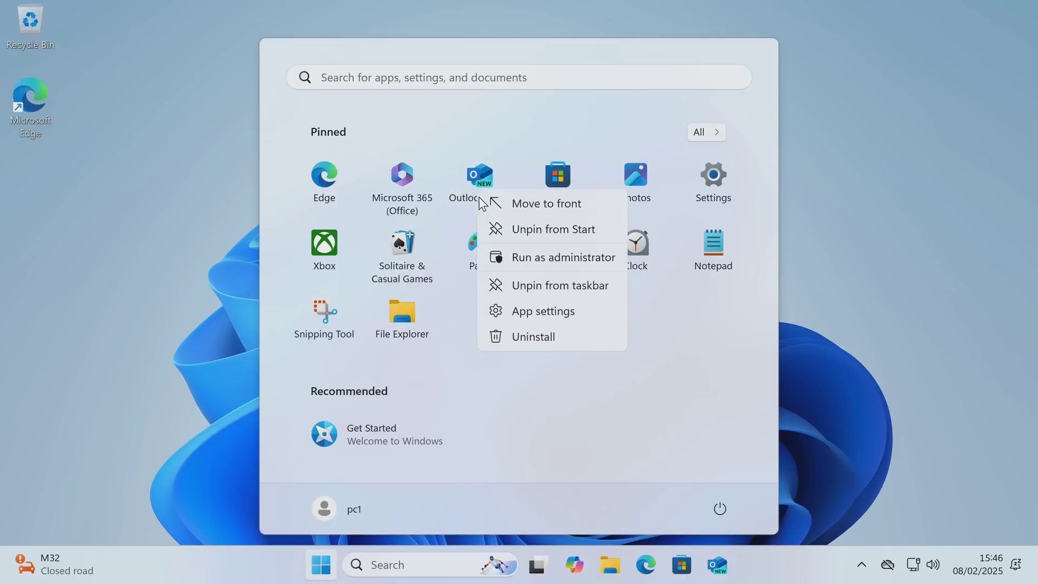
left_click(526, 341)
left_click(468, 345)
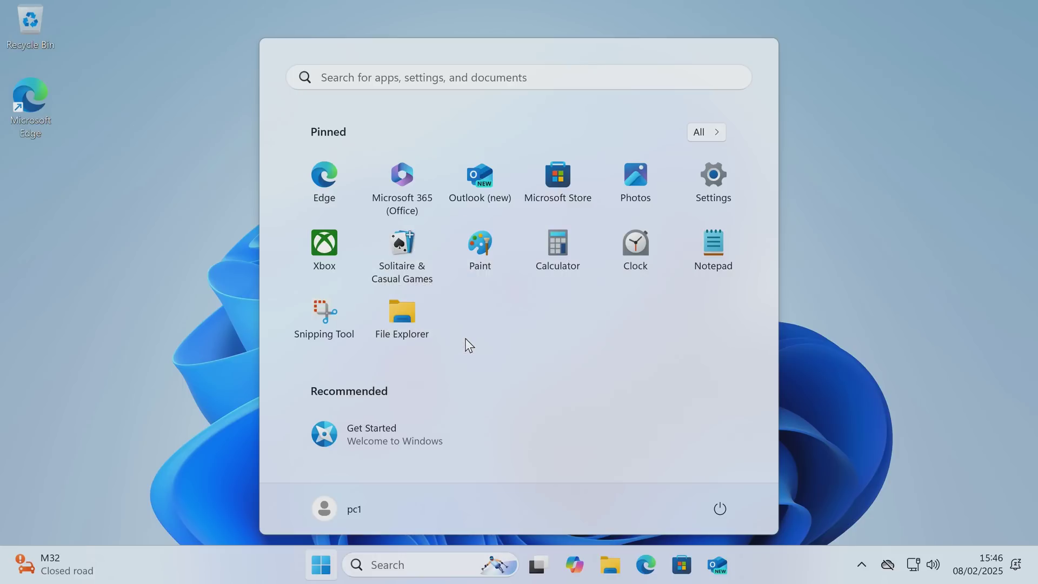
right_click(409, 187)
left_click(457, 331)
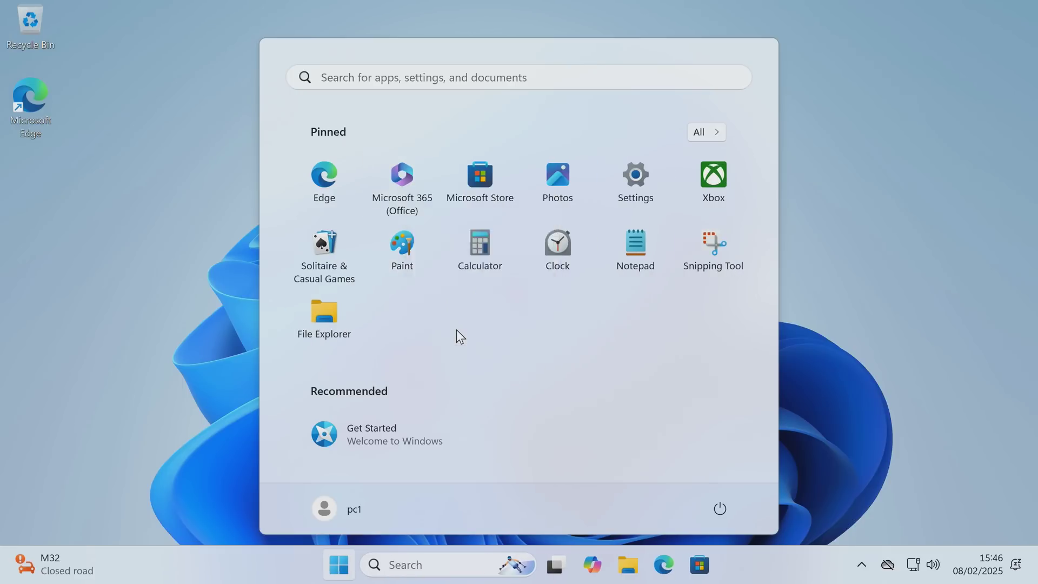
left_click(481, 346)
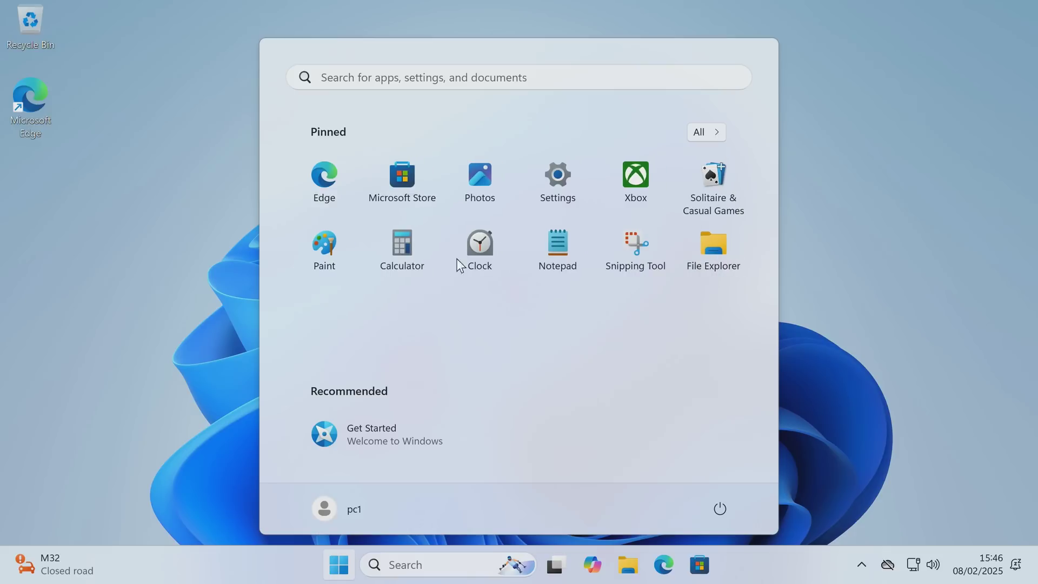